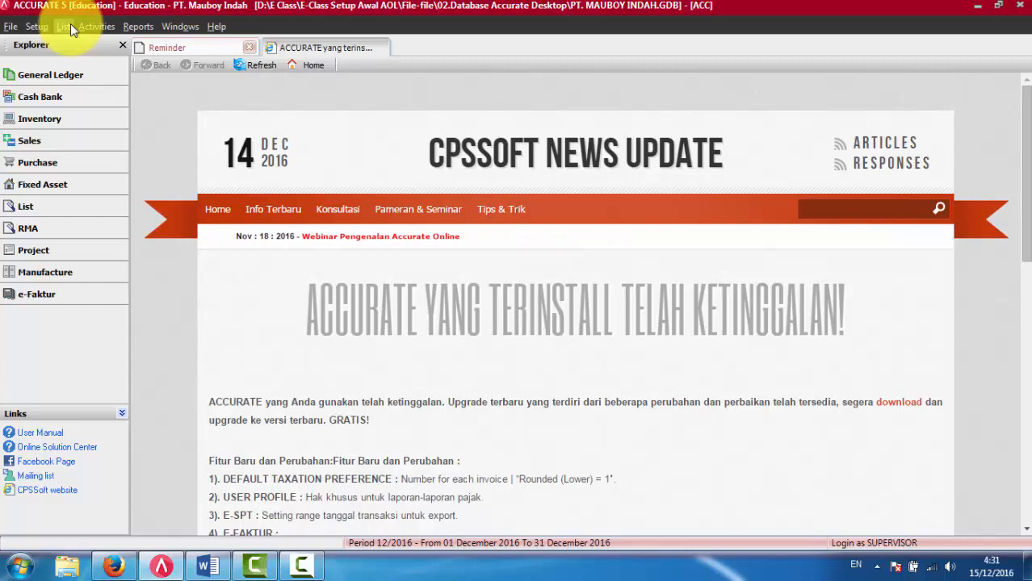
Step: Open the default sales price levels of the item AC Changhong CS-C09P3 from the items list
click(63, 28)
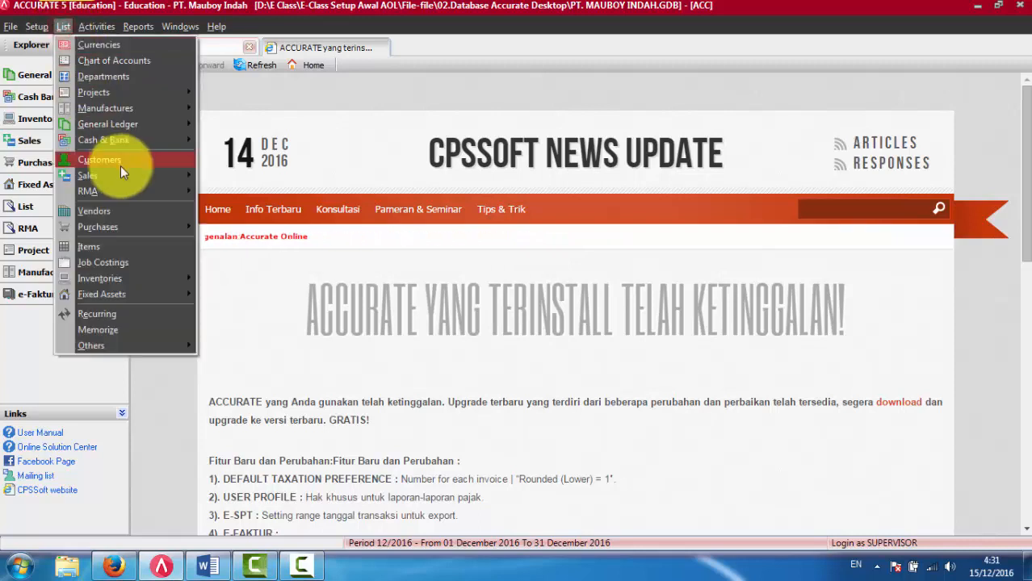
click(118, 247)
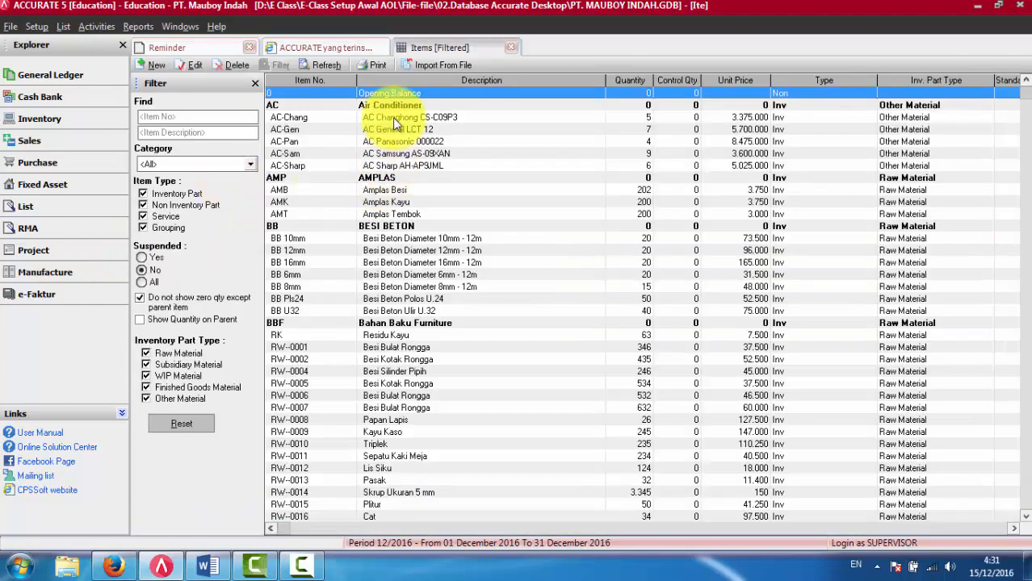
double_click(395, 119)
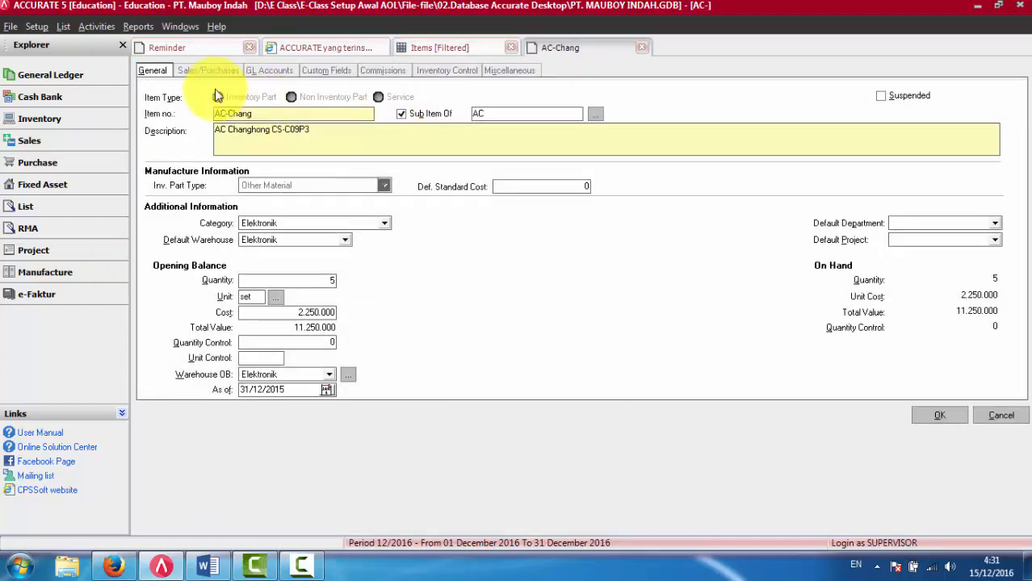
click(207, 72)
click(410, 108)
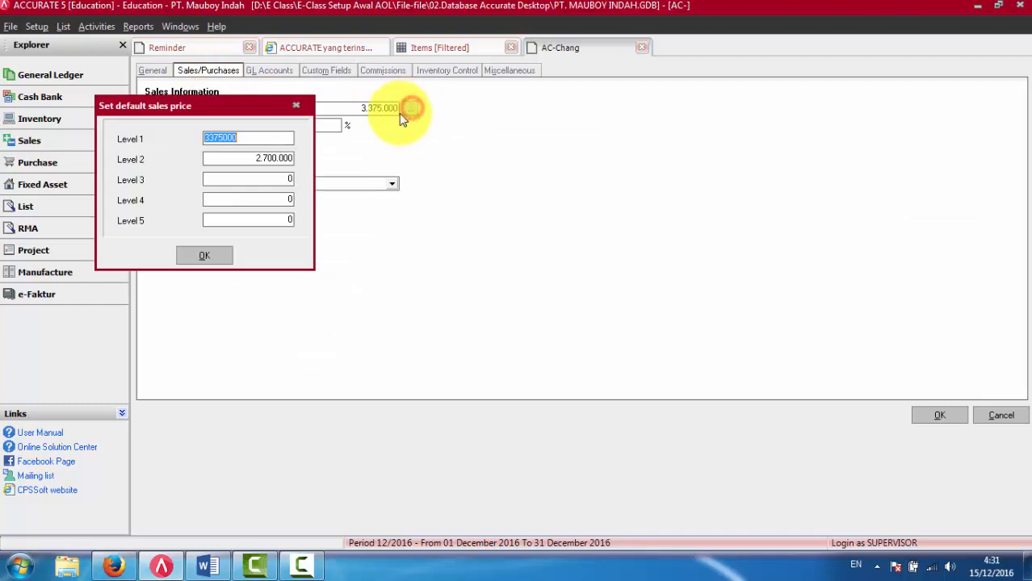
Step: Check the item's five default sales price levels, and close the item without saving changes
click(248, 158)
click(248, 177)
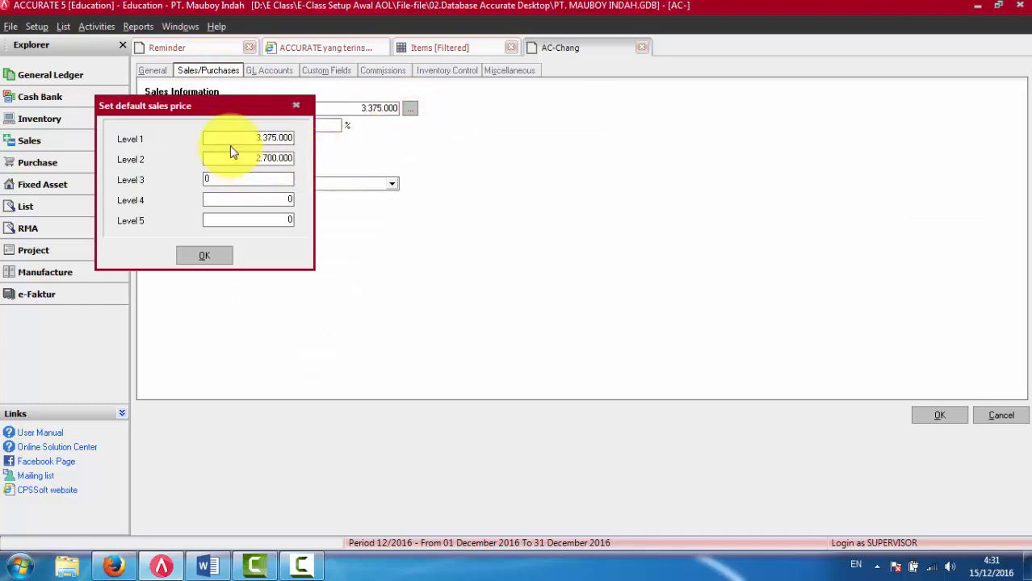
click(231, 141)
click(239, 157)
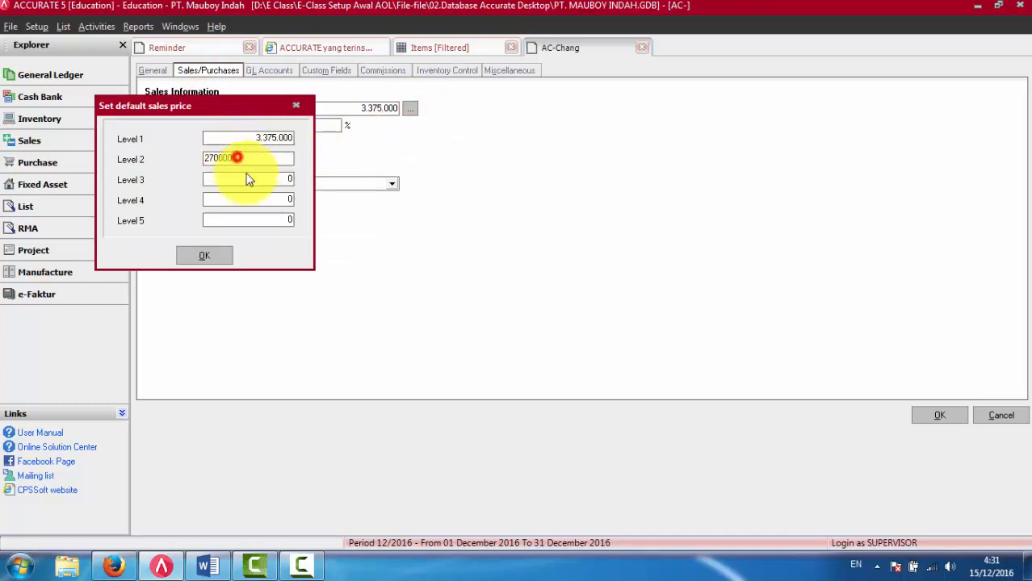
click(246, 177)
click(250, 200)
click(247, 220)
click(203, 256)
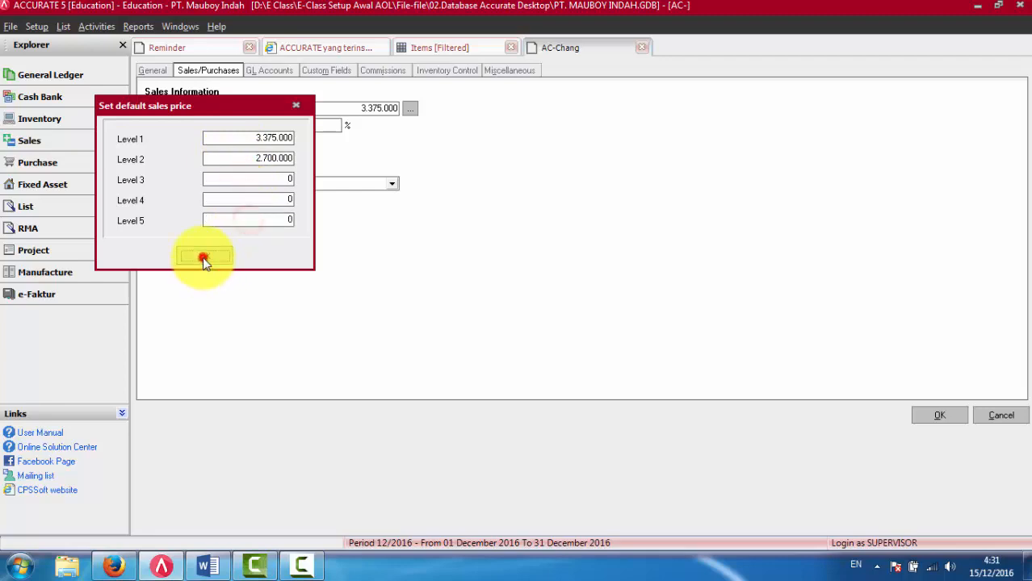
click(1002, 414)
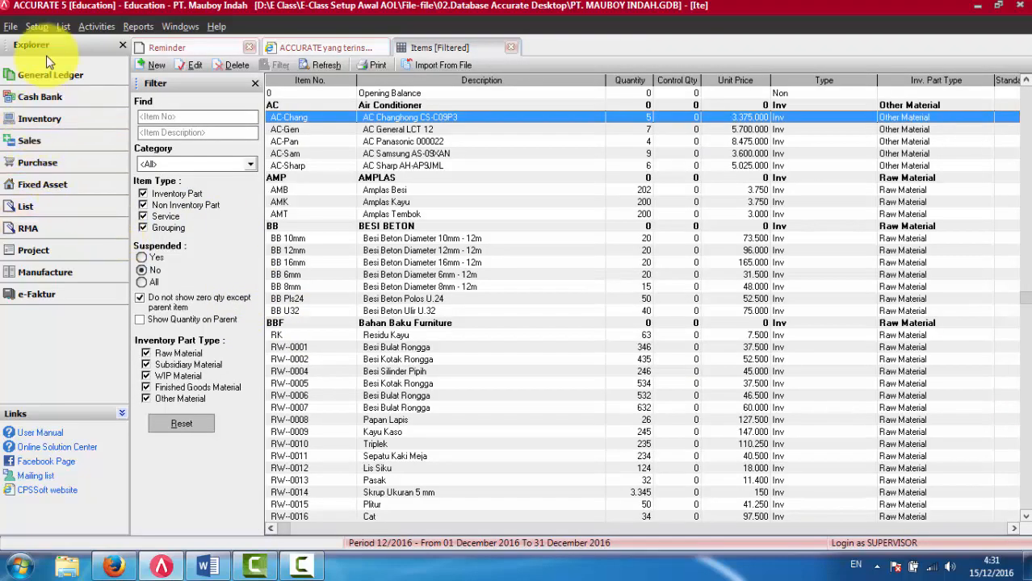
Step: Open the customer record of Bangunan Perkasa, PT and view its sales settings
click(63, 26)
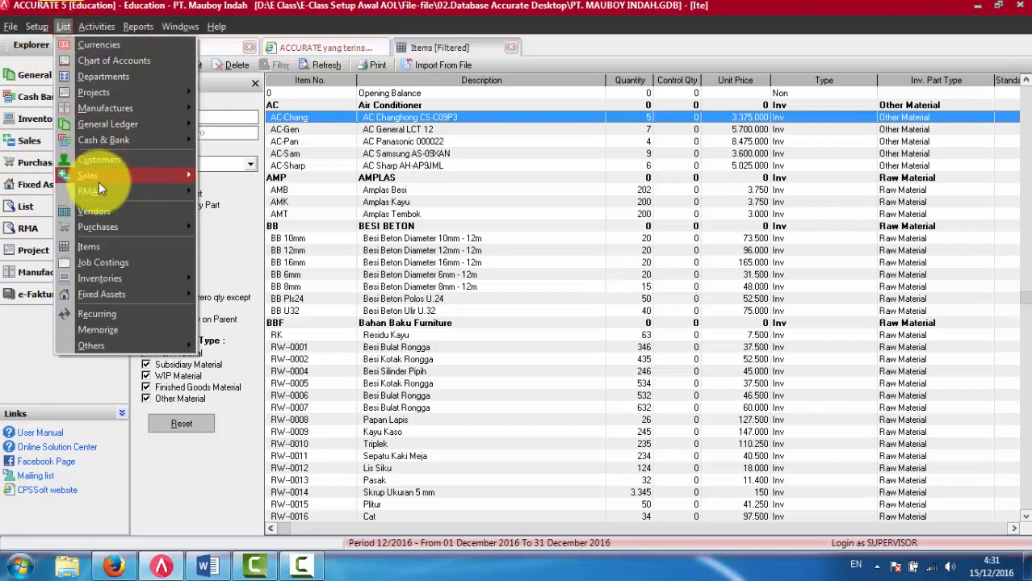
click(105, 160)
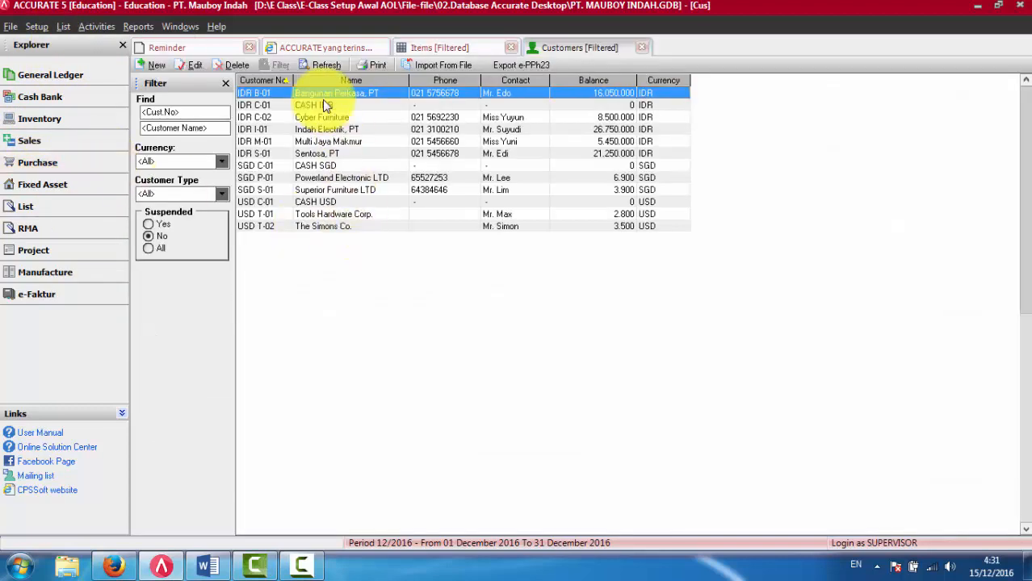
click(321, 95)
double_click(320, 95)
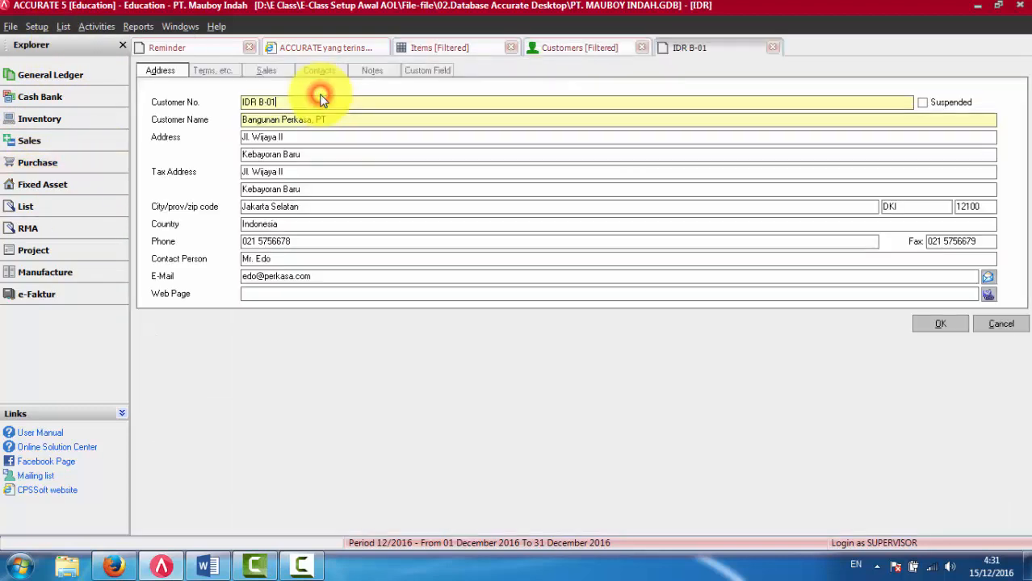
click(218, 71)
click(267, 72)
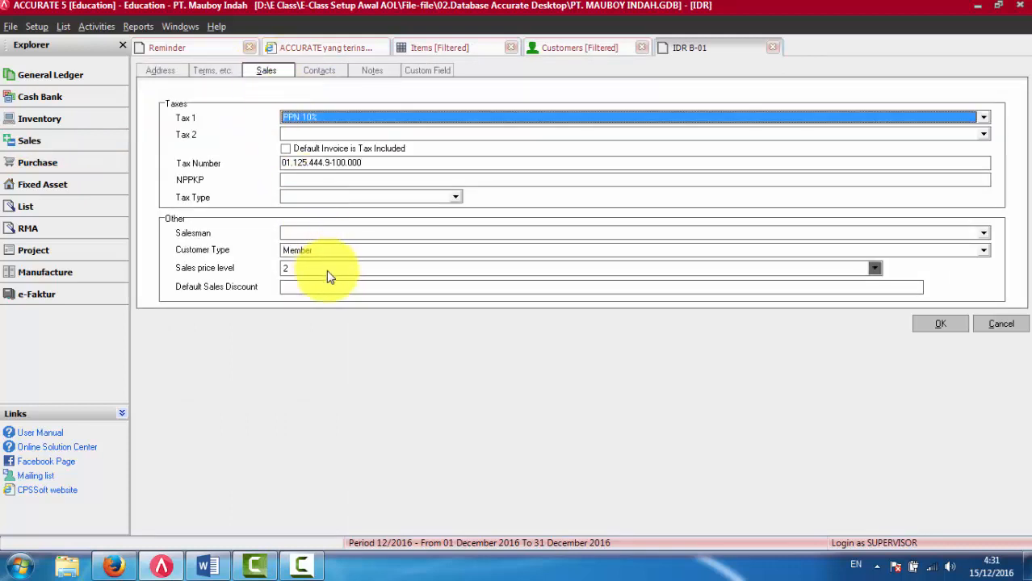
Step: Check the sales price level options for this customer, and close the record, the customer list and the item list without changes
click(159, 72)
click(266, 72)
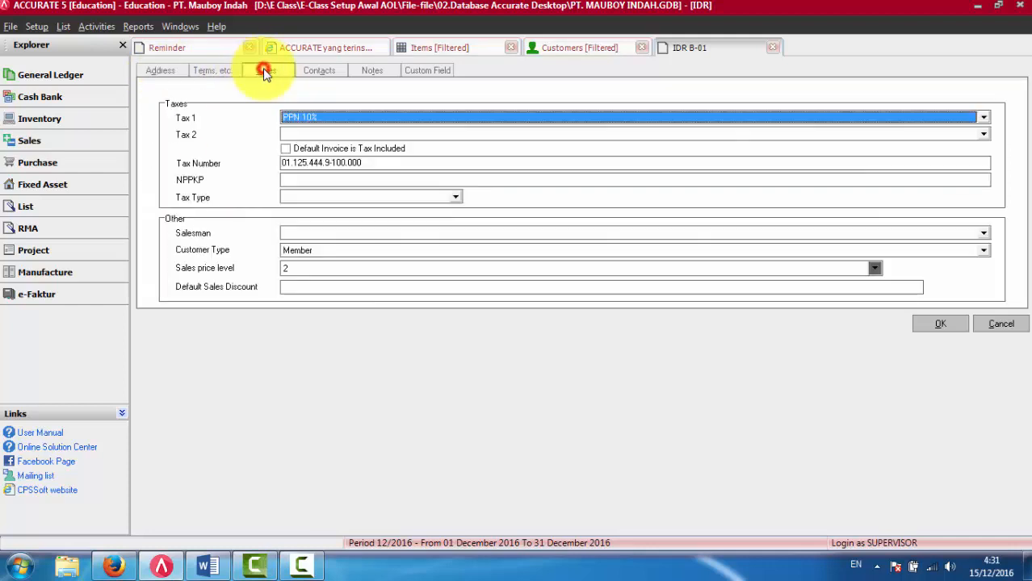
click(308, 275)
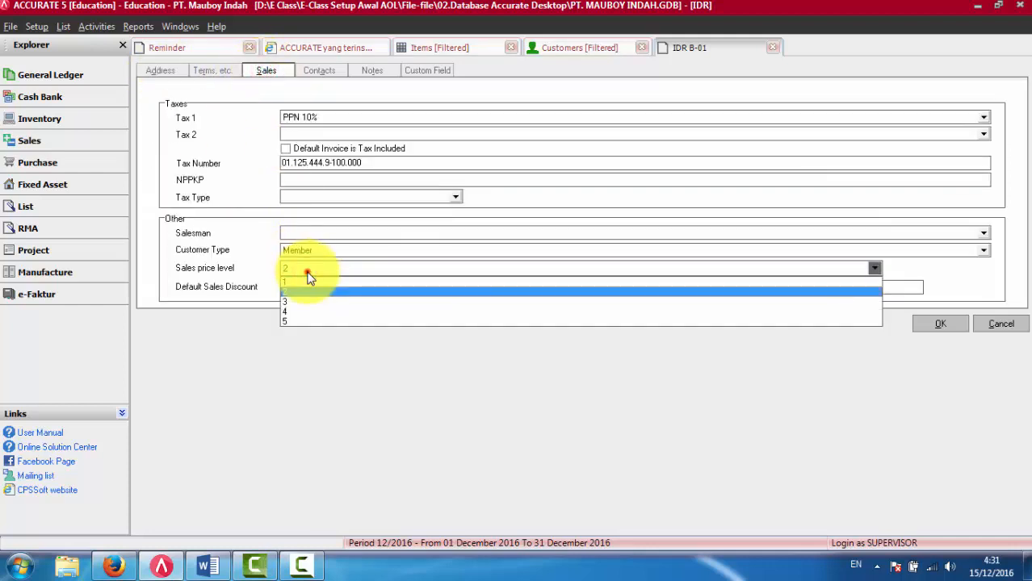
click(307, 274)
click(1013, 329)
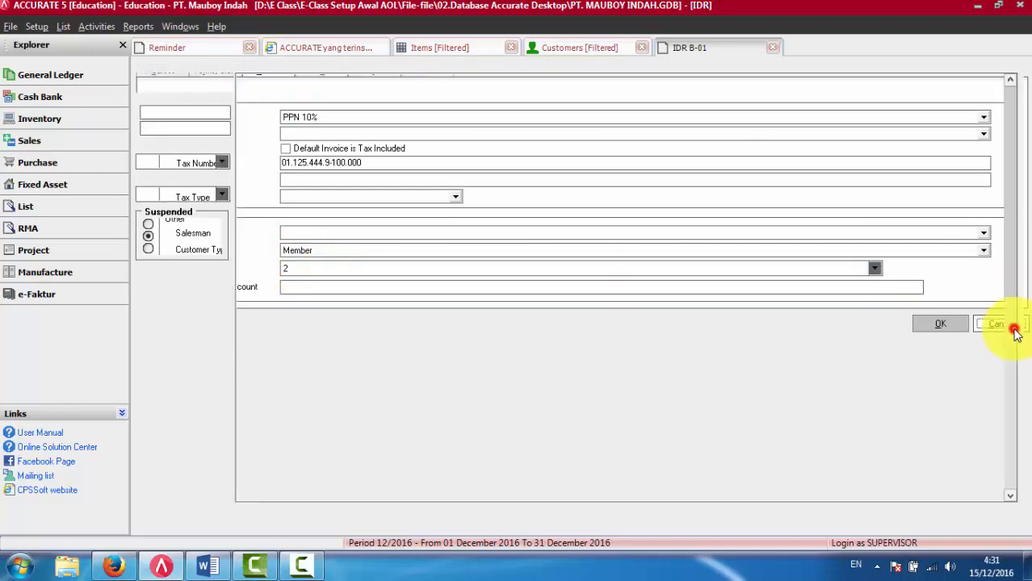
click(642, 48)
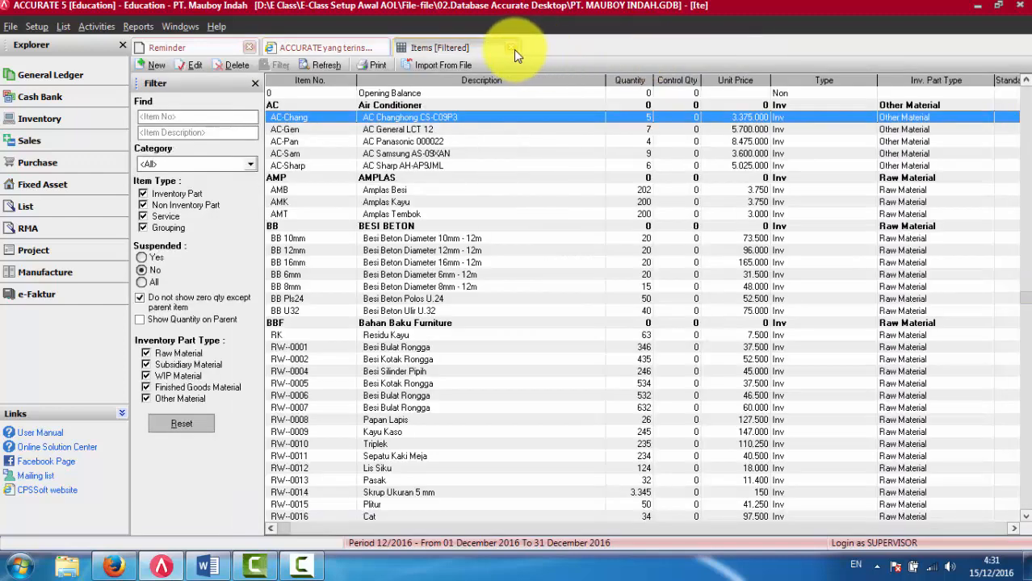
click(510, 48)
click(259, 66)
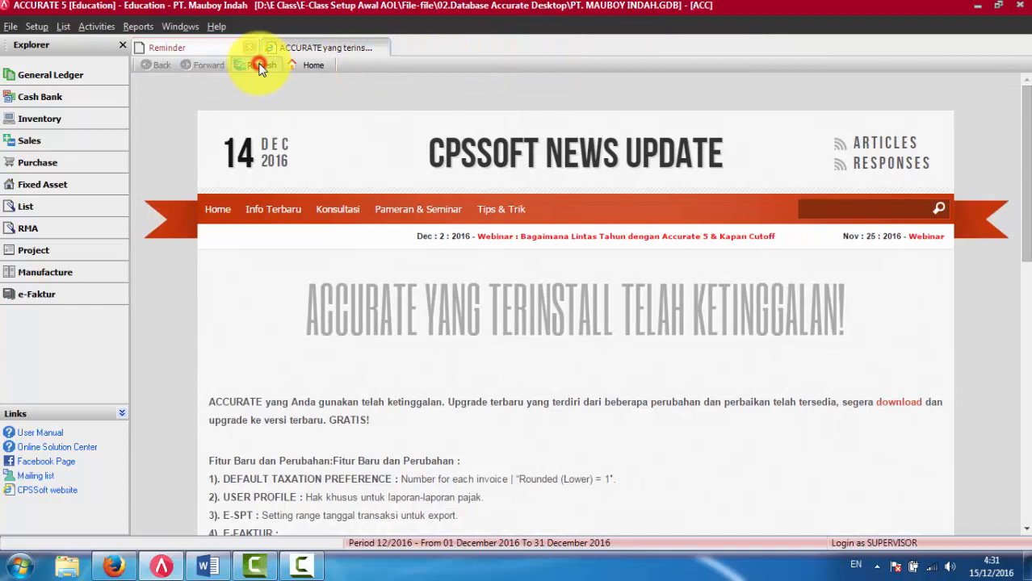
click(163, 51)
click(327, 49)
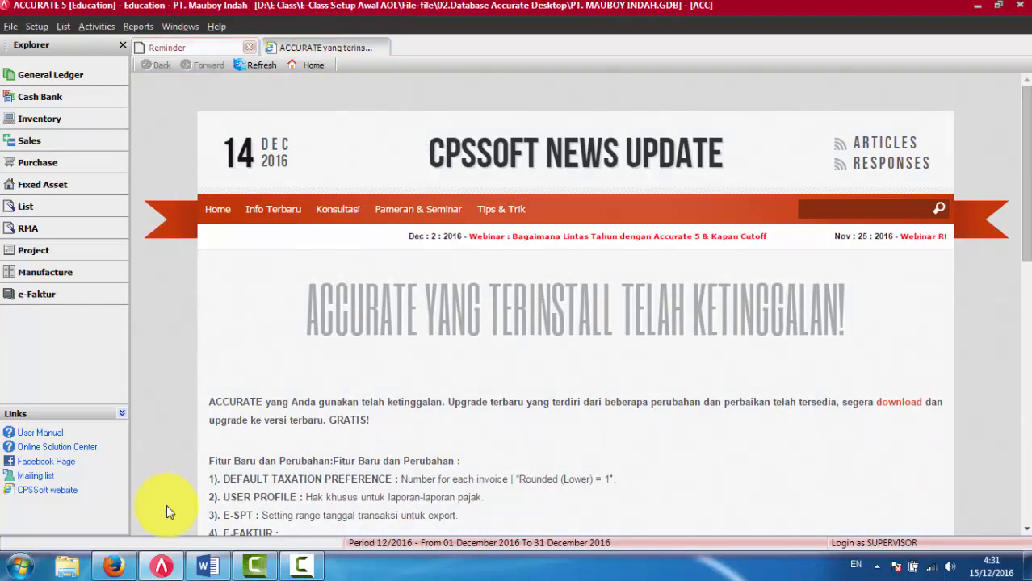
Step: Switch to Accurate Online in Firefox and save a new sales price category (Kategori Harga) named Distributor
click(114, 563)
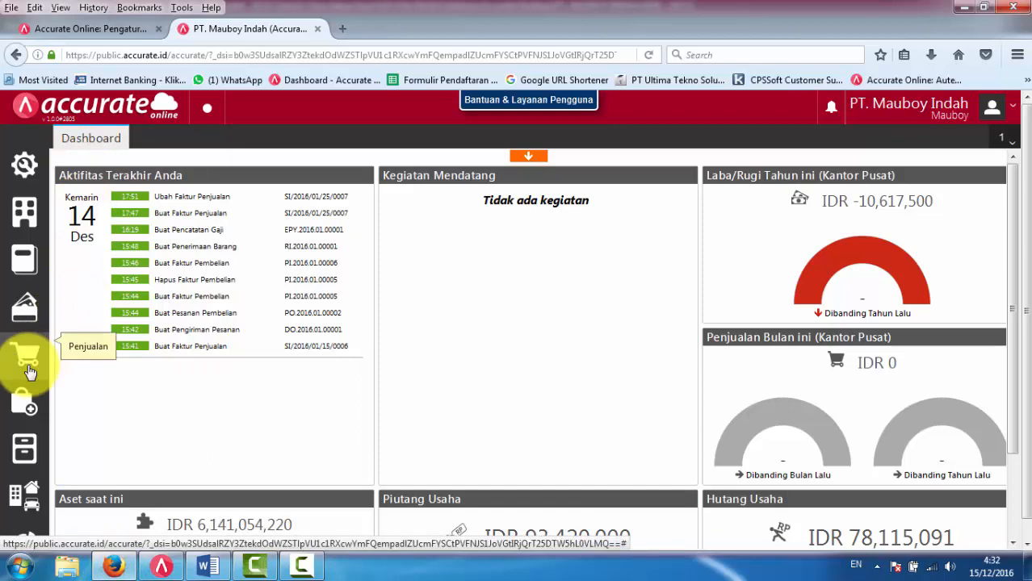
click(32, 362)
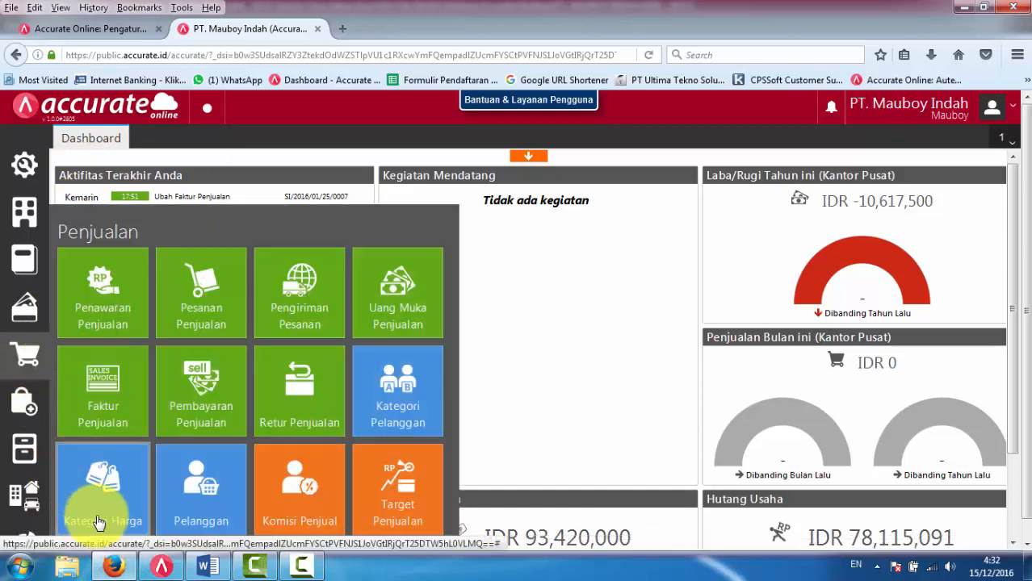
click(121, 483)
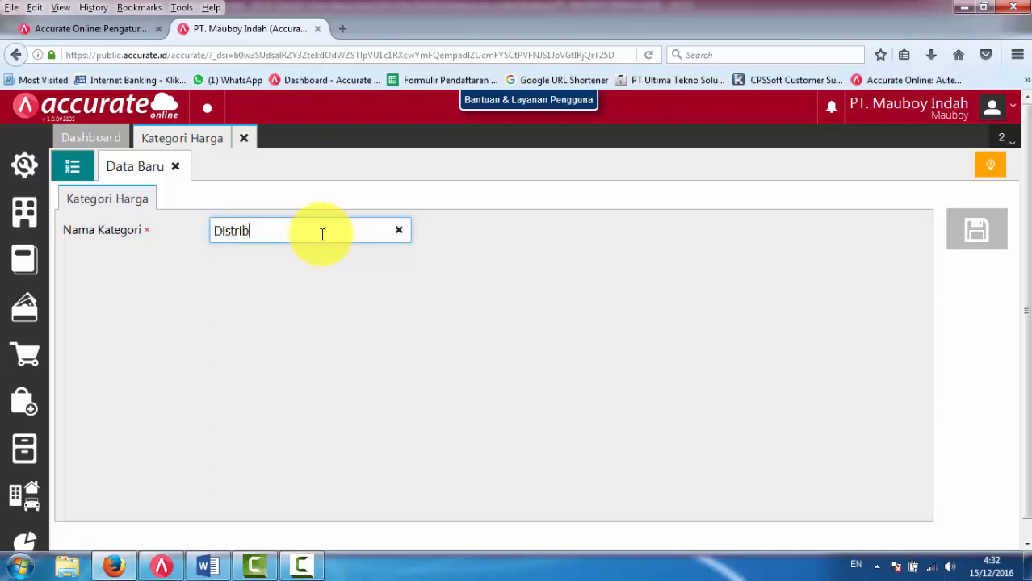
text(Distributor)
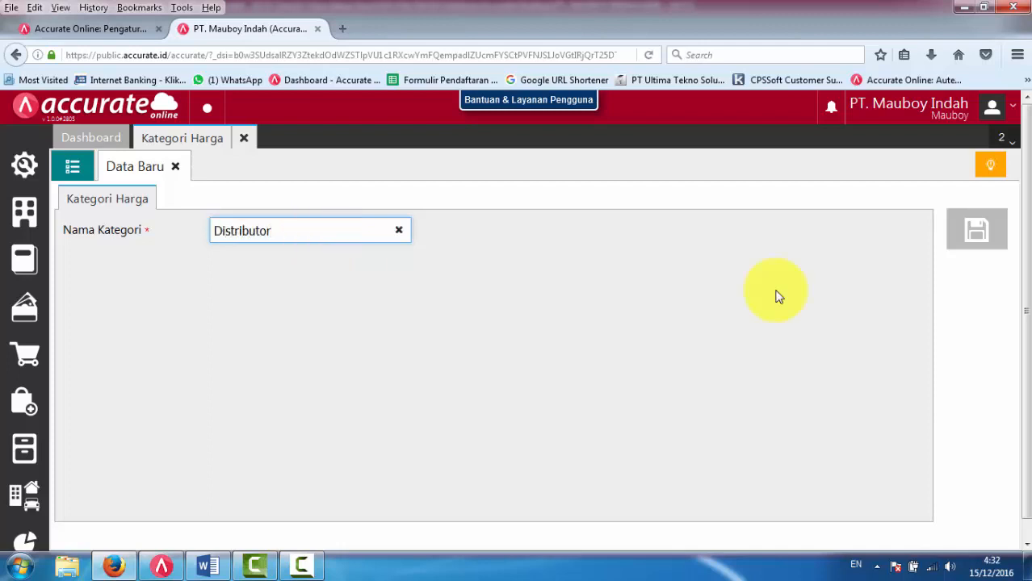
click(977, 233)
Step: Rename the price category Umum as Pelanggan Umum and save it
click(273, 232)
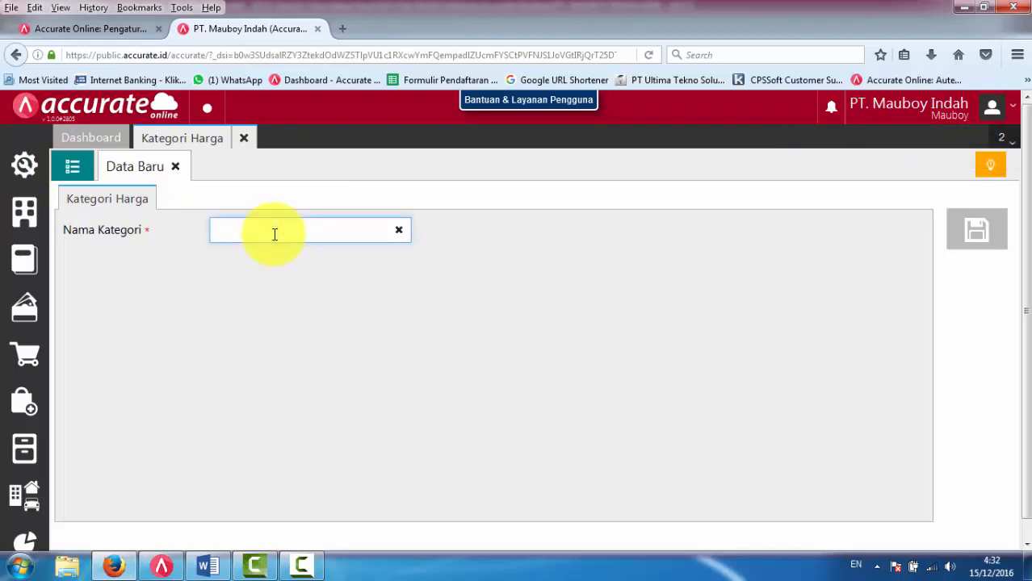
click(73, 170)
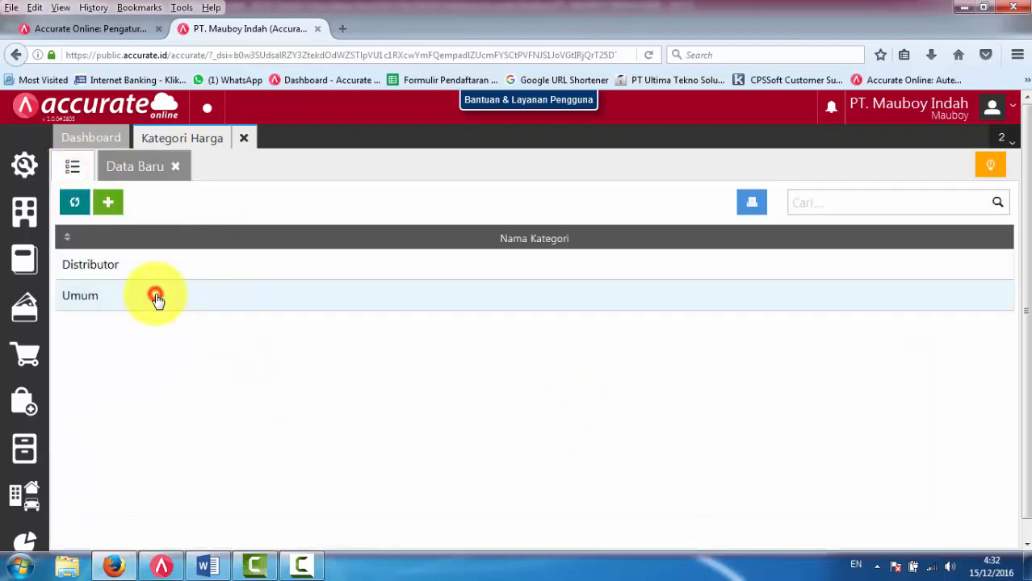
click(156, 298)
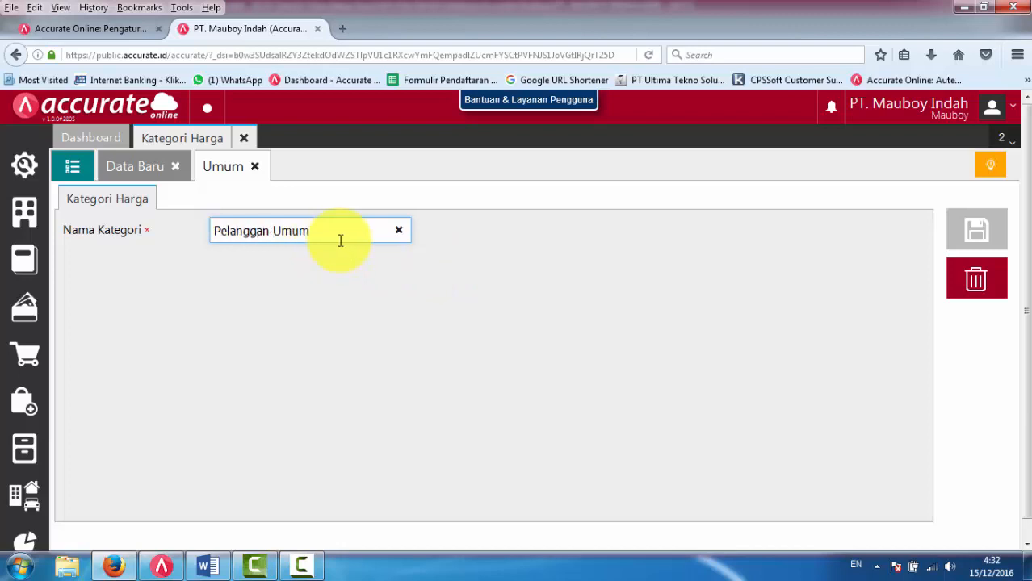
click(977, 231)
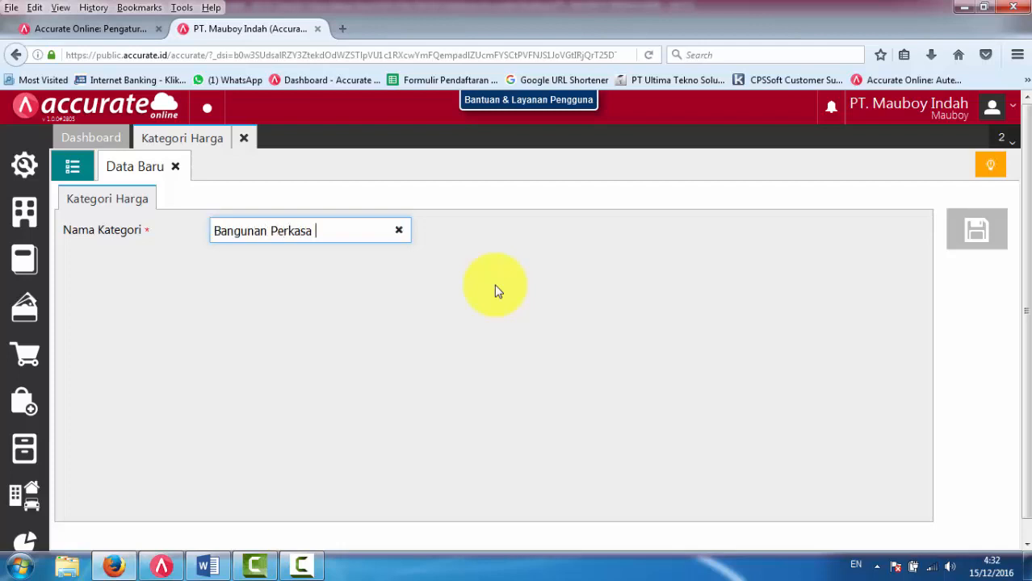
Step: Save two new price categories, Bangunan Perkasa and Multi Jaya Makmur, and close Kategori Harga after checking the category list
click(989, 234)
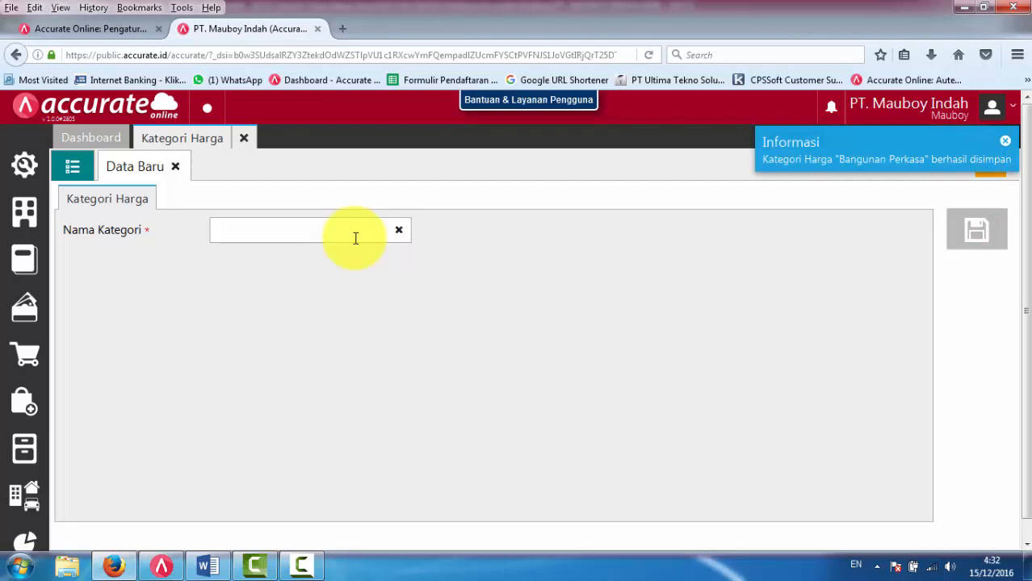
click(355, 238)
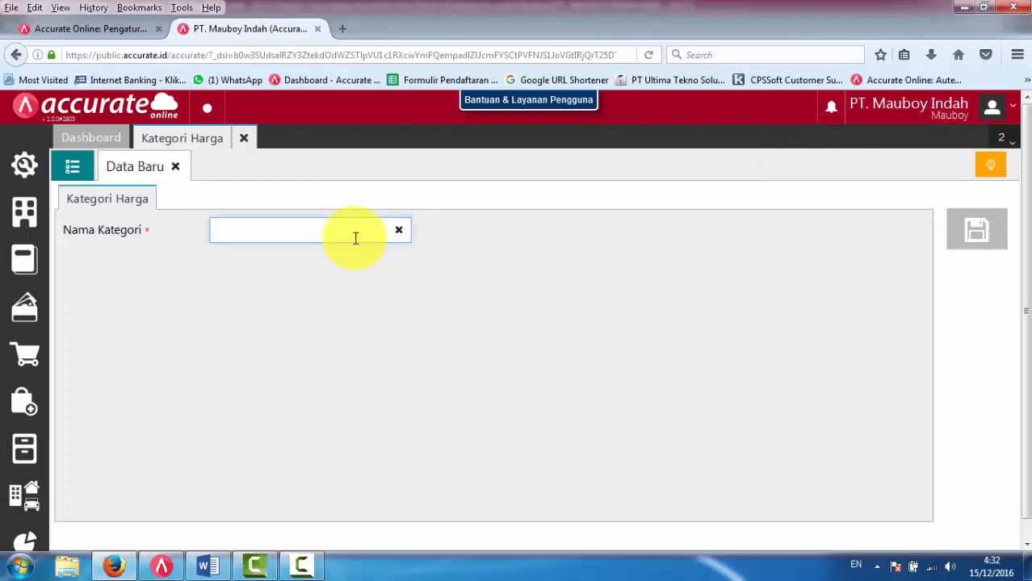
text(Multi Jaya Makmur)
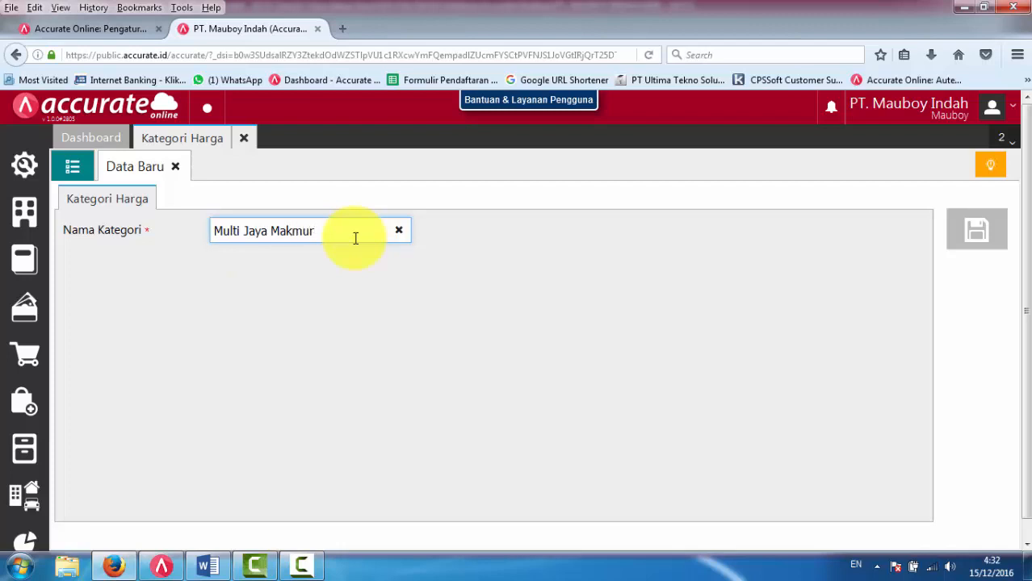
click(971, 228)
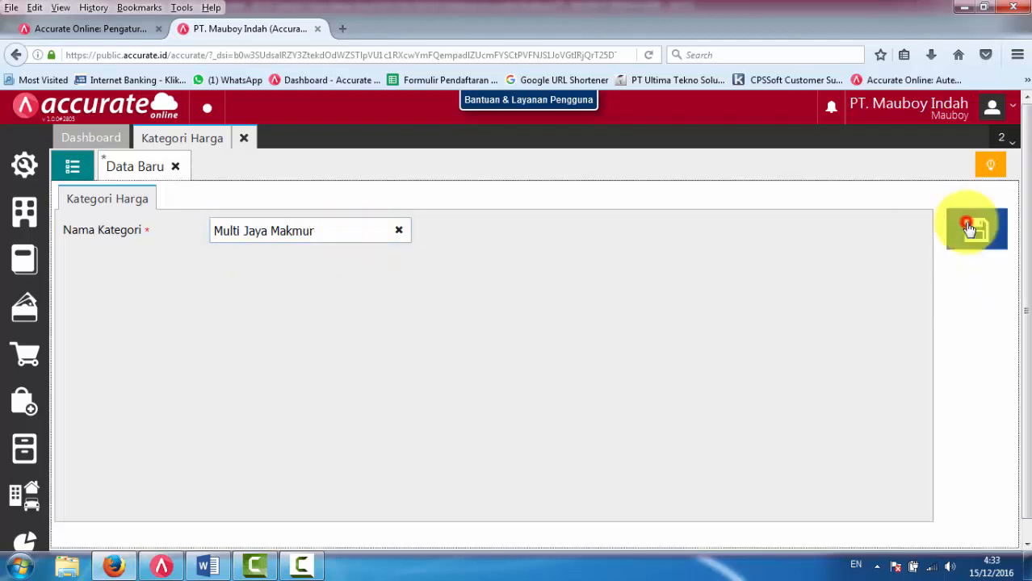
click(72, 166)
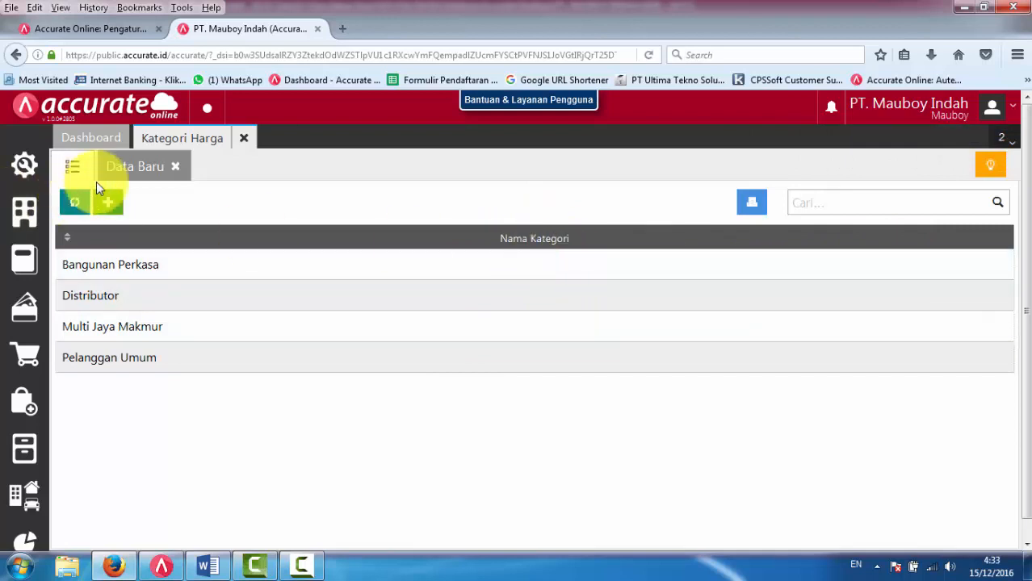
click(247, 141)
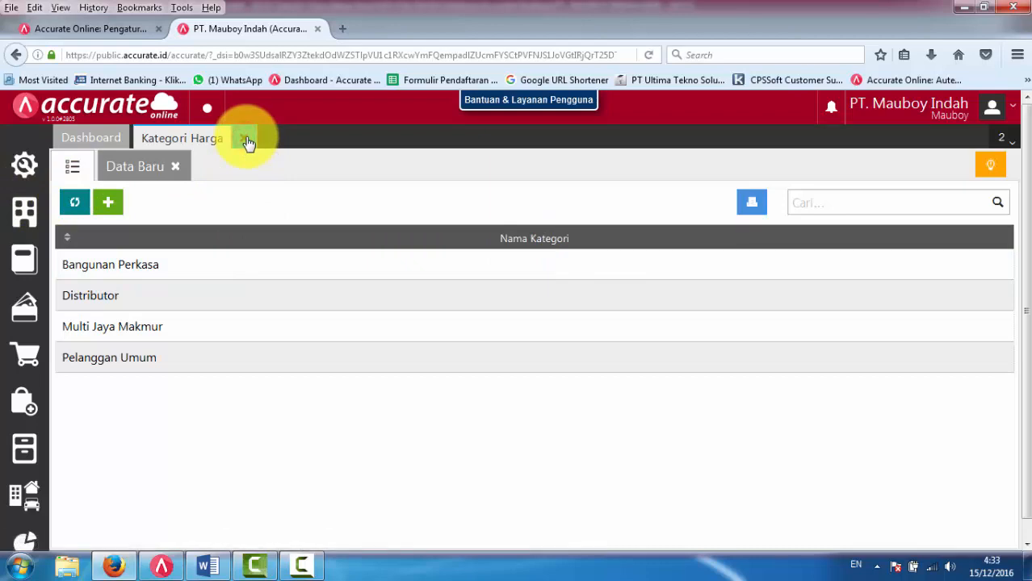
Step: Start a new Penyesuaian Harga Jual for the price category Bangunan Perkasa, with Mulai Berlaku set to 20/01/2016
click(24, 449)
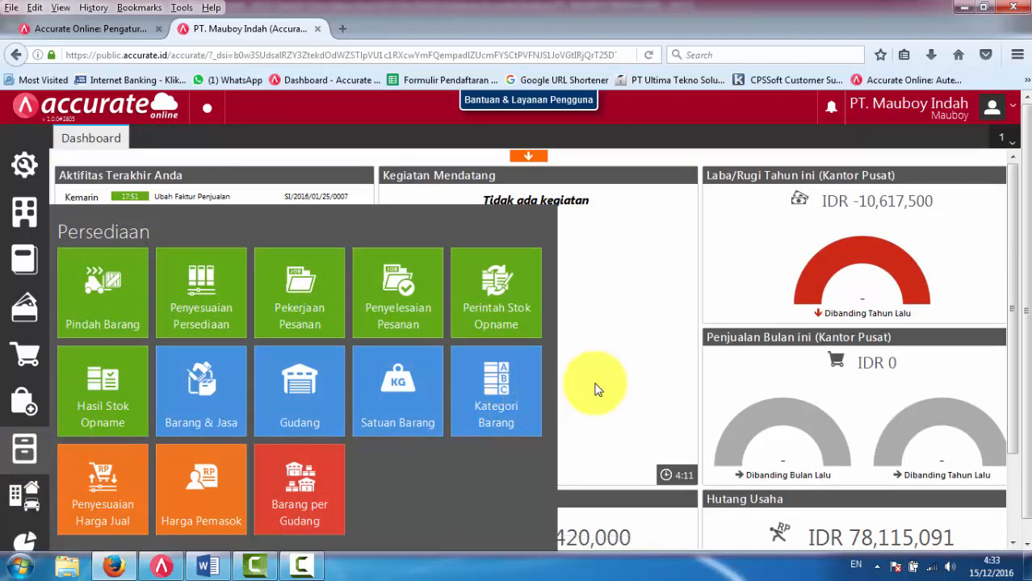
click(120, 482)
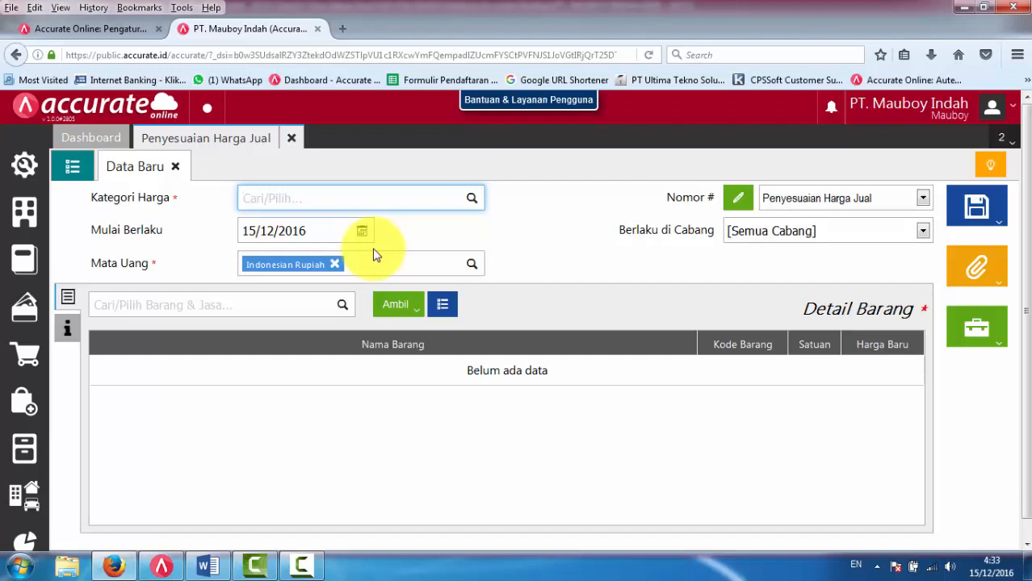
click(472, 198)
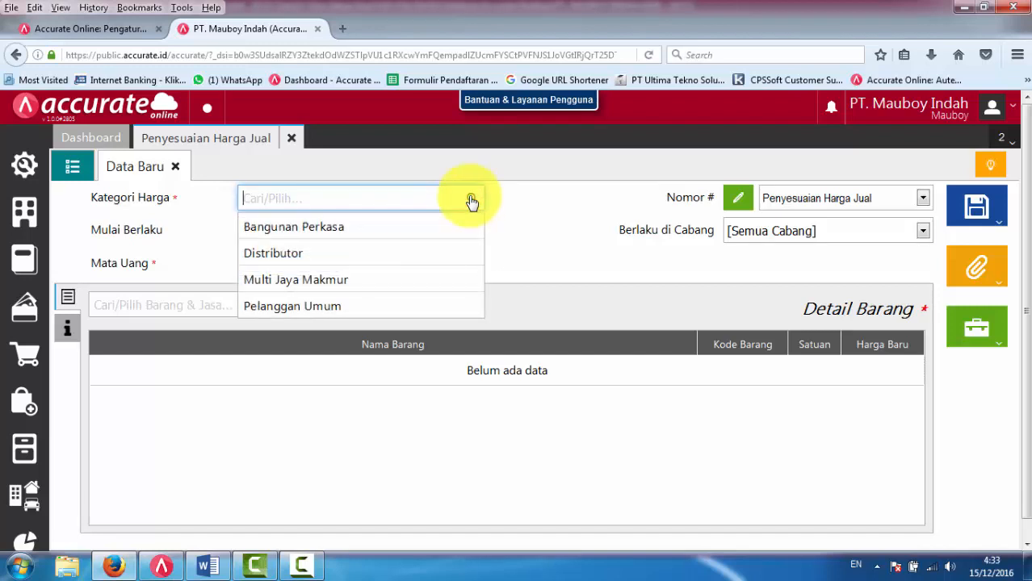
click(360, 232)
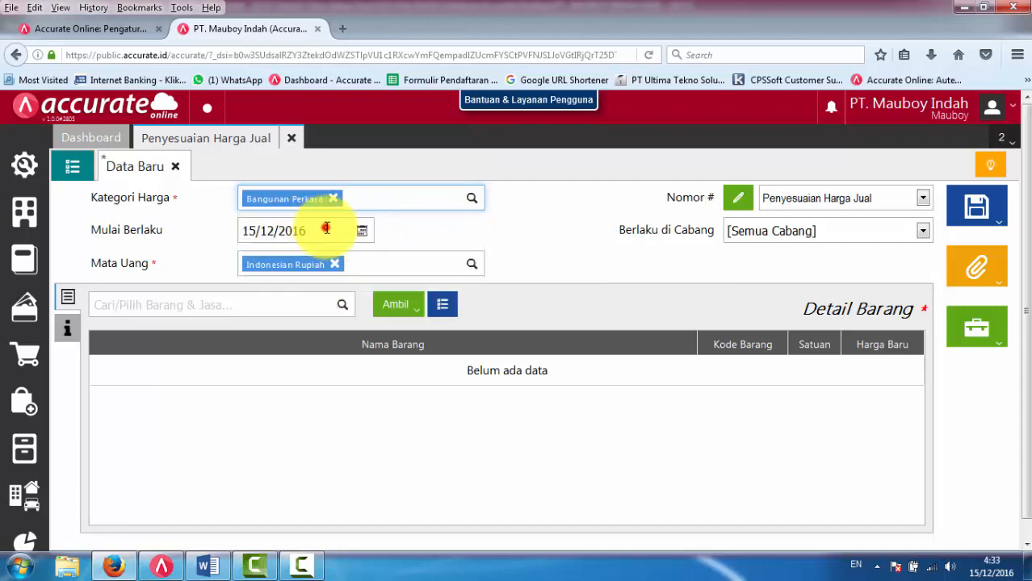
click(327, 228)
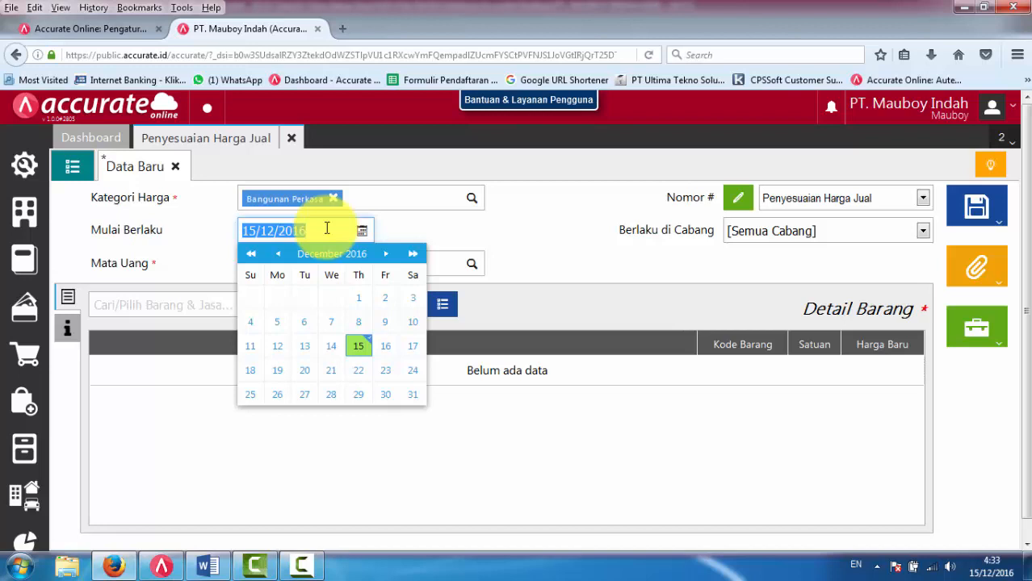
text(3)
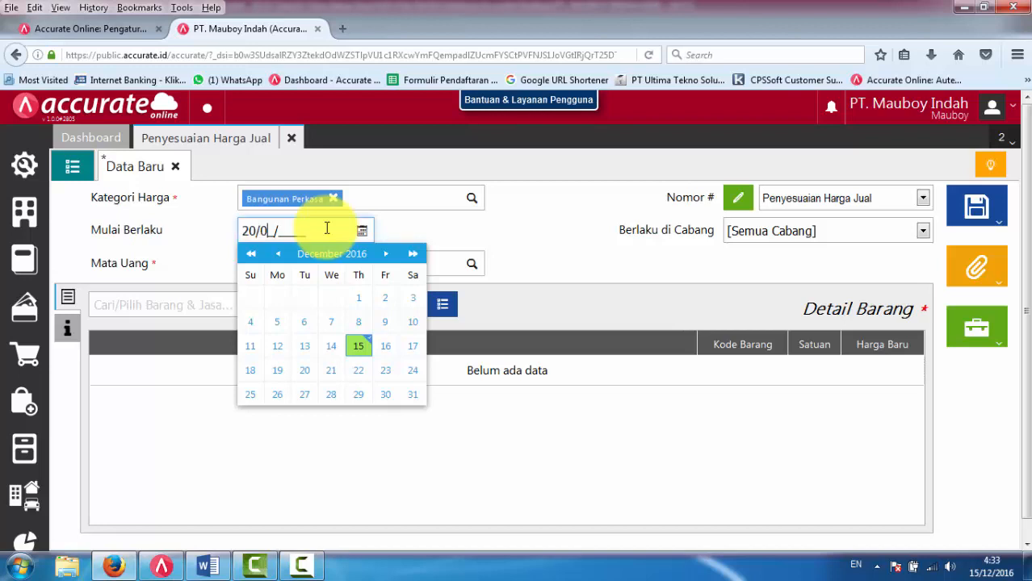
key(Return)
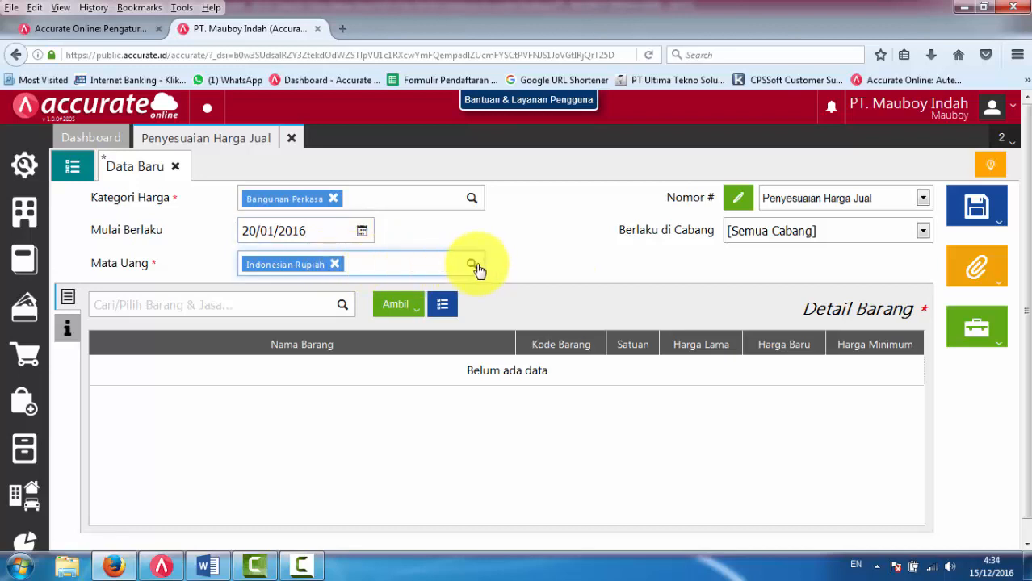
Step: Check the available currencies under Mata Uang and the branches under Berlaku di Cabang without changing either
click(472, 266)
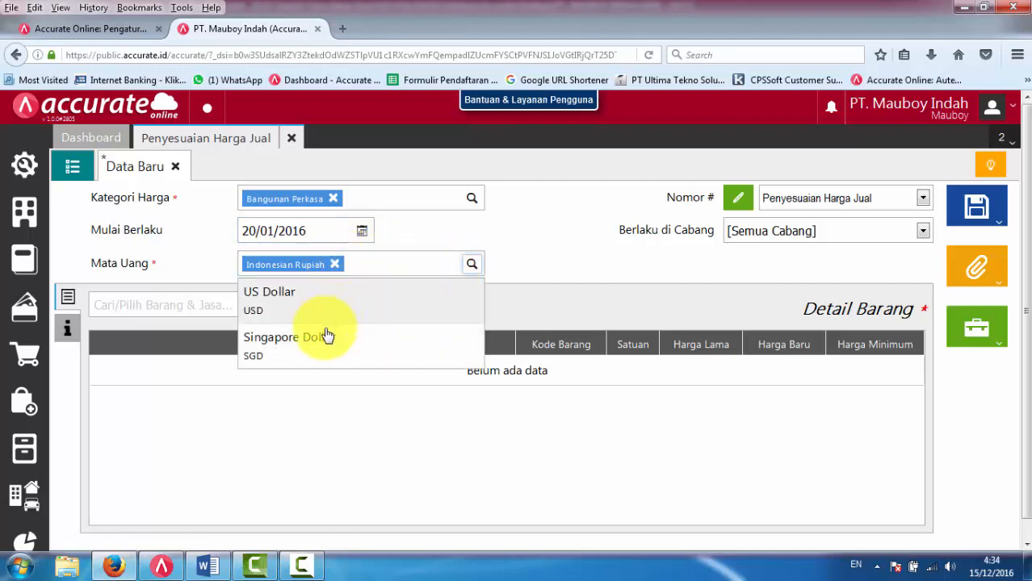
click(554, 250)
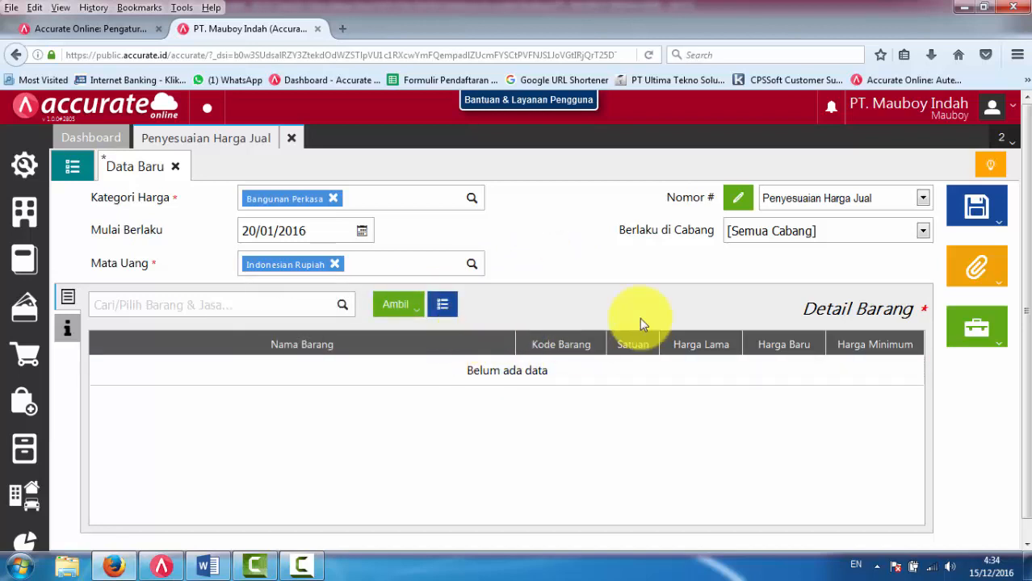
click(914, 233)
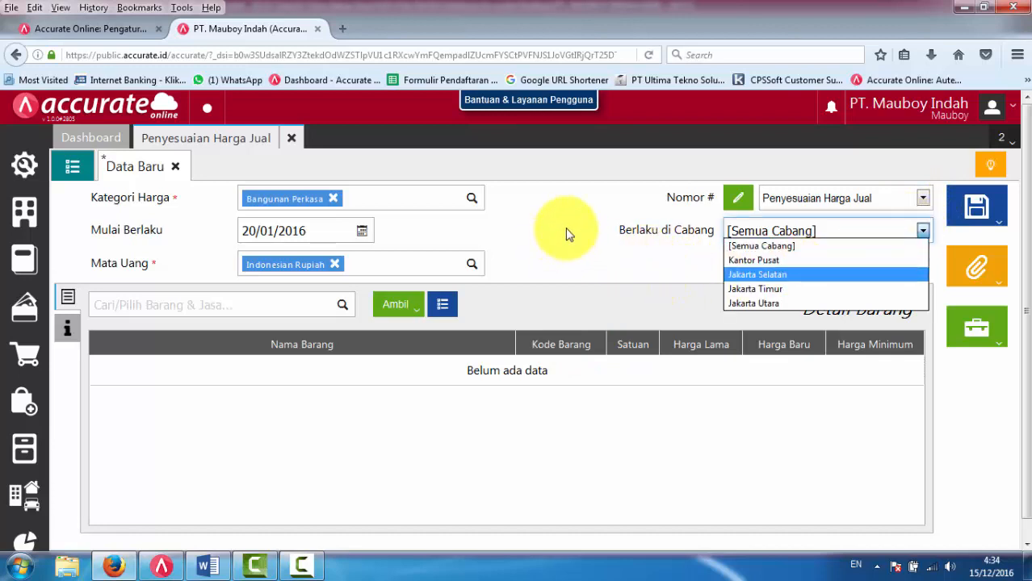
click(579, 262)
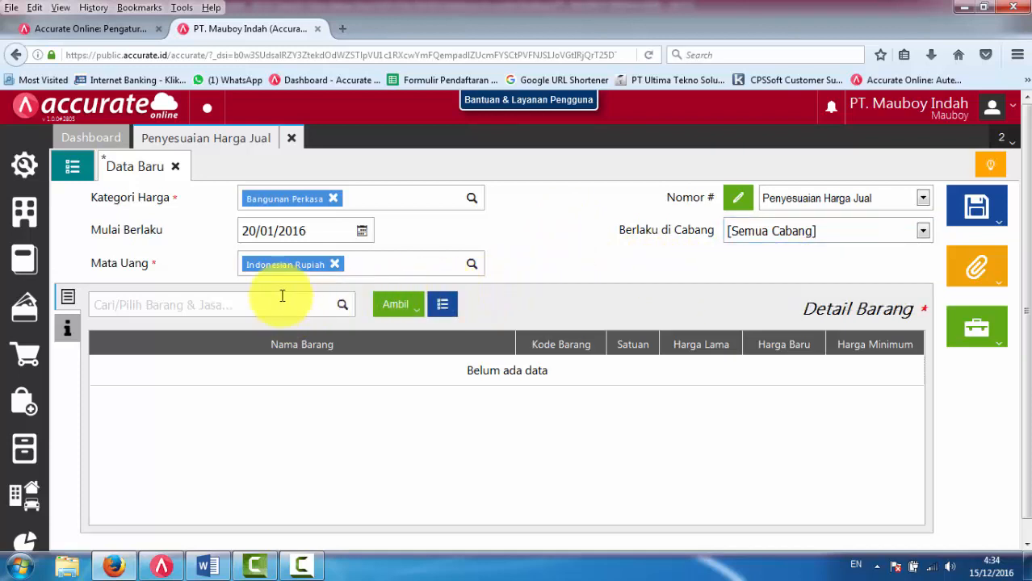
Step: Add the item AC Changhong CS-C09P3 with Harga Baru 3,500,000 and Harga Minimum 3,000,000 to the adjustment
click(341, 310)
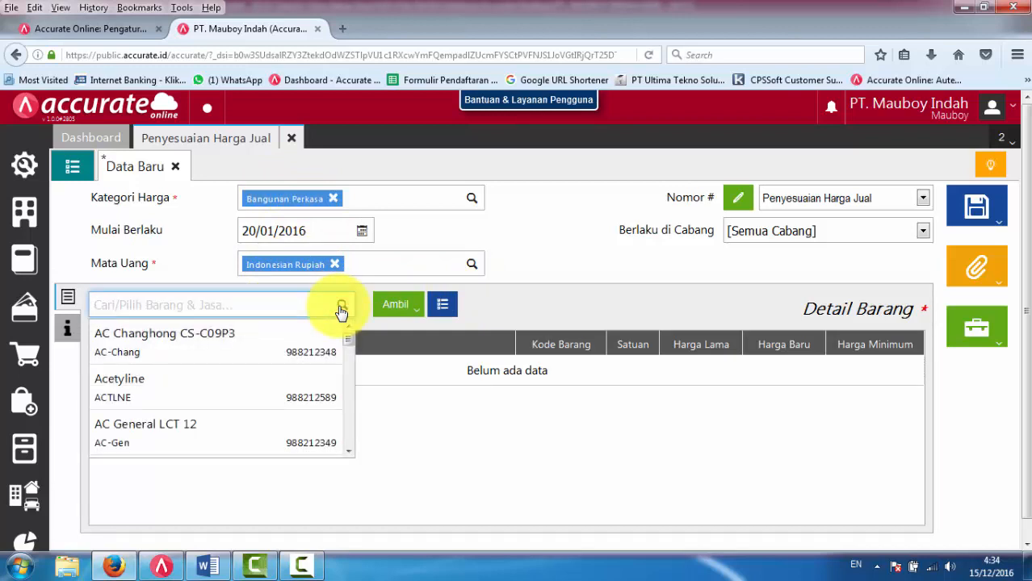
click(265, 344)
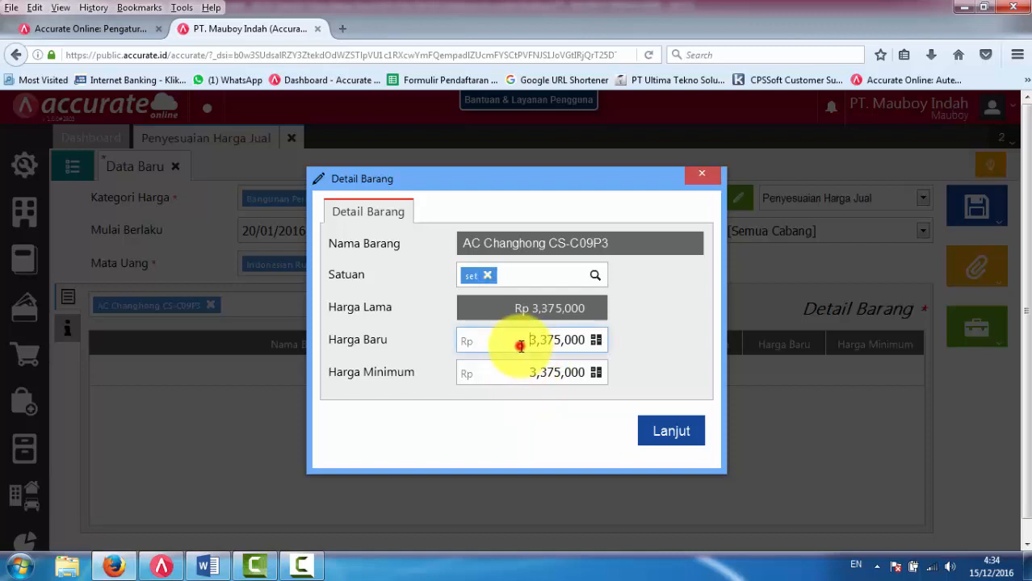
click(520, 346)
text(3)
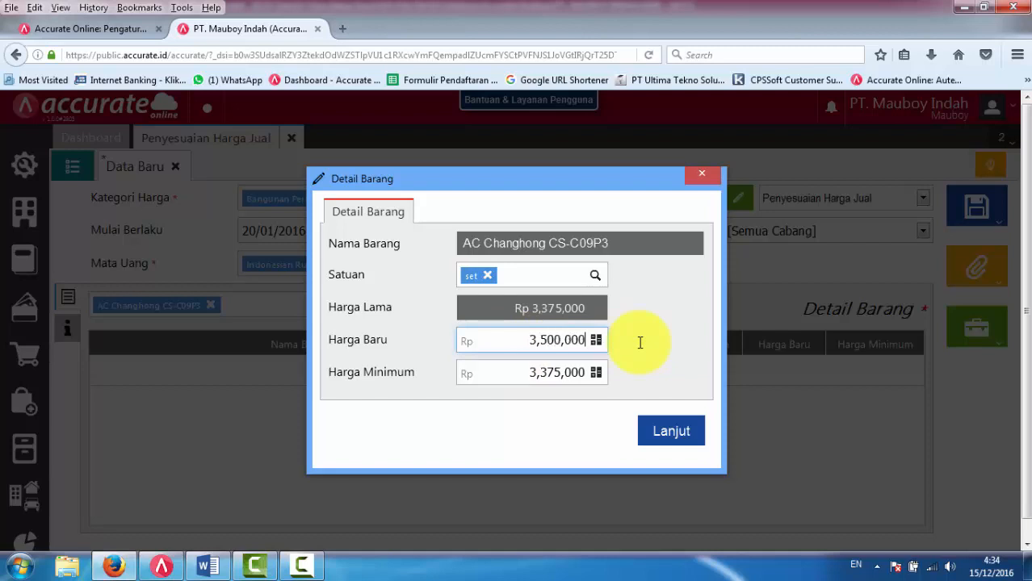
click(513, 182)
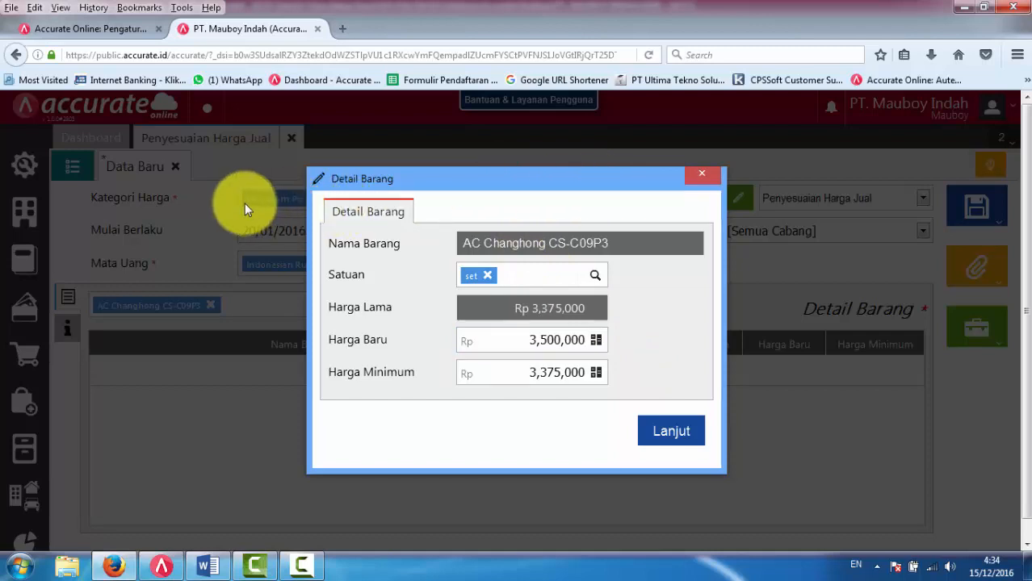
click(524, 372)
drag(520, 372, 610, 370)
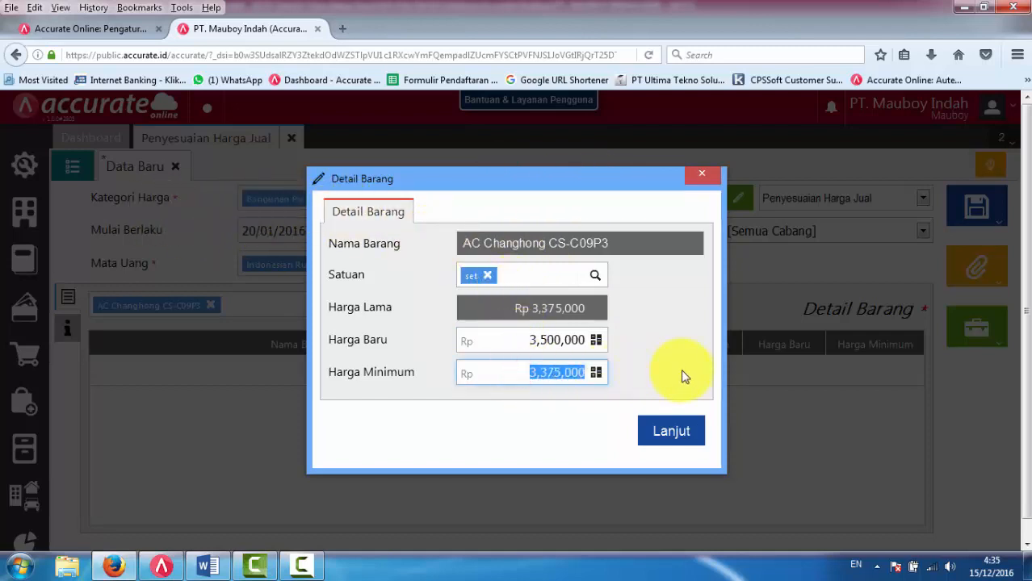
text(3)
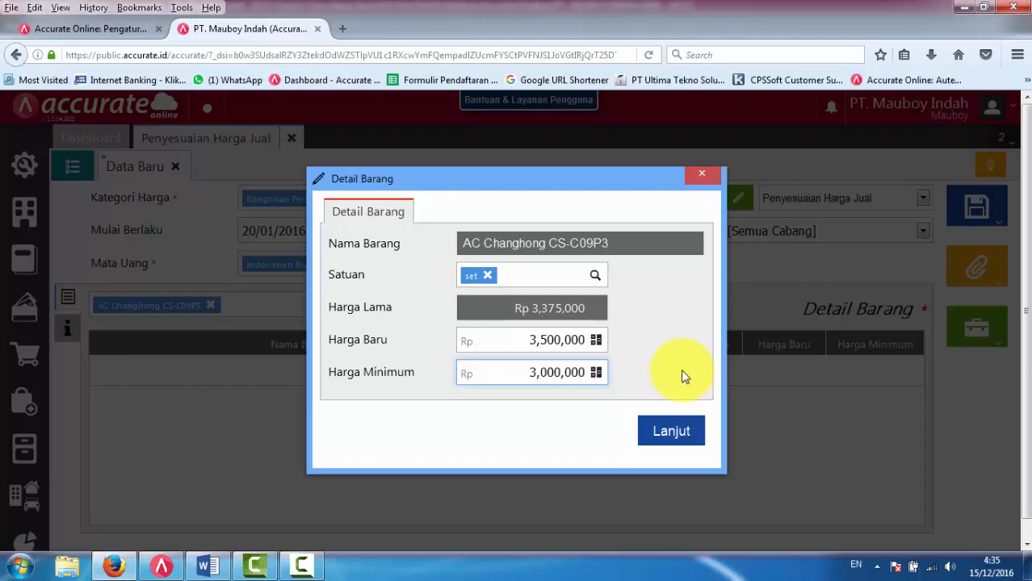
click(665, 429)
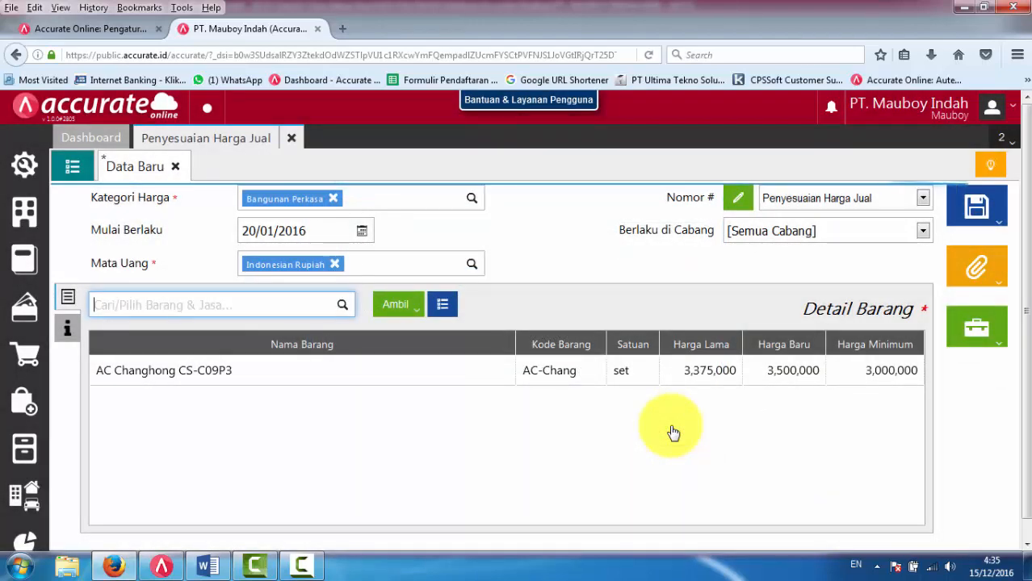
Step: Browse the item list without adding anything, and toggle the Harga Lama and Harga Minimum columns off and back on
click(344, 306)
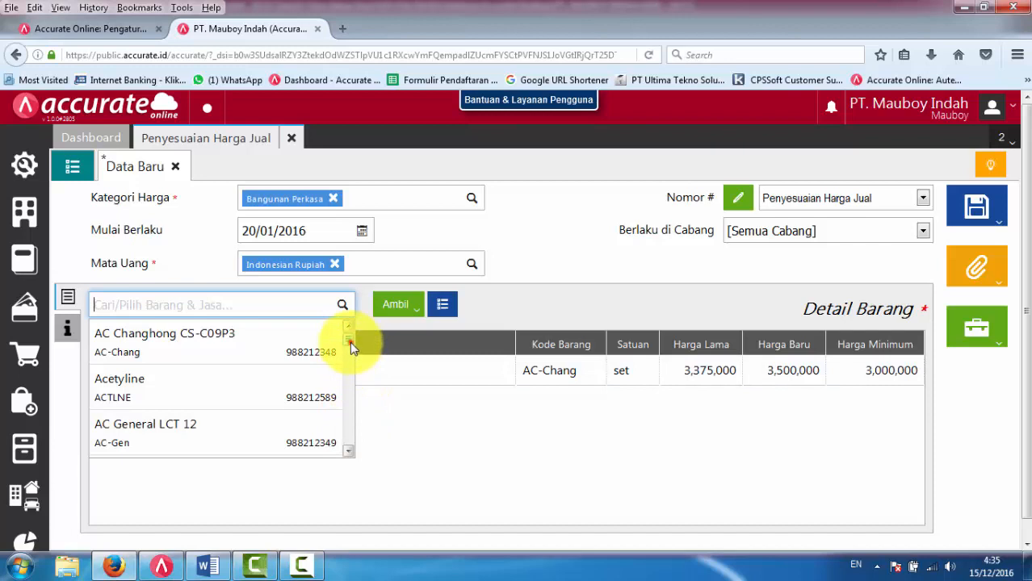
drag(350, 347, 349, 390)
click(526, 303)
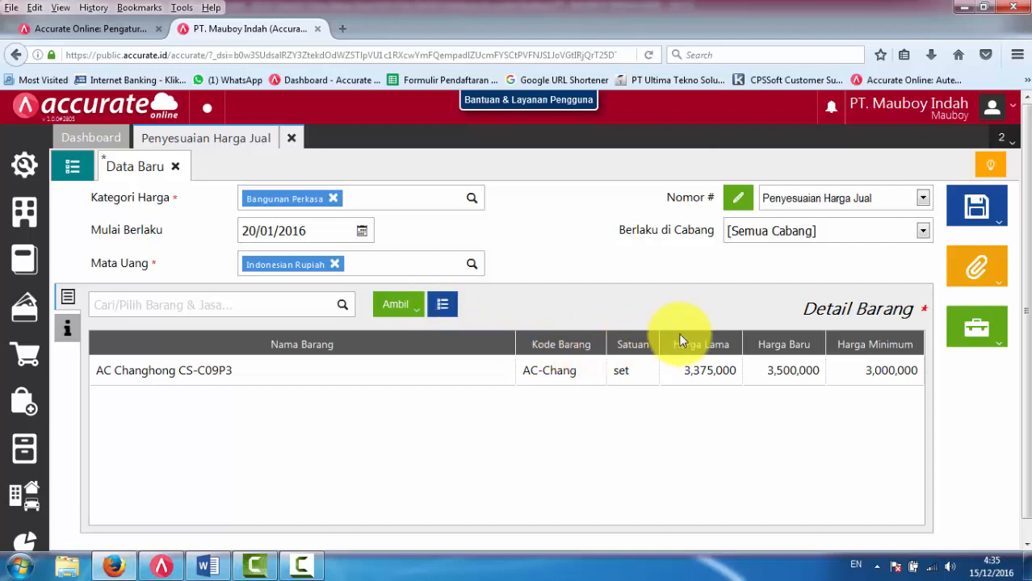
click(444, 307)
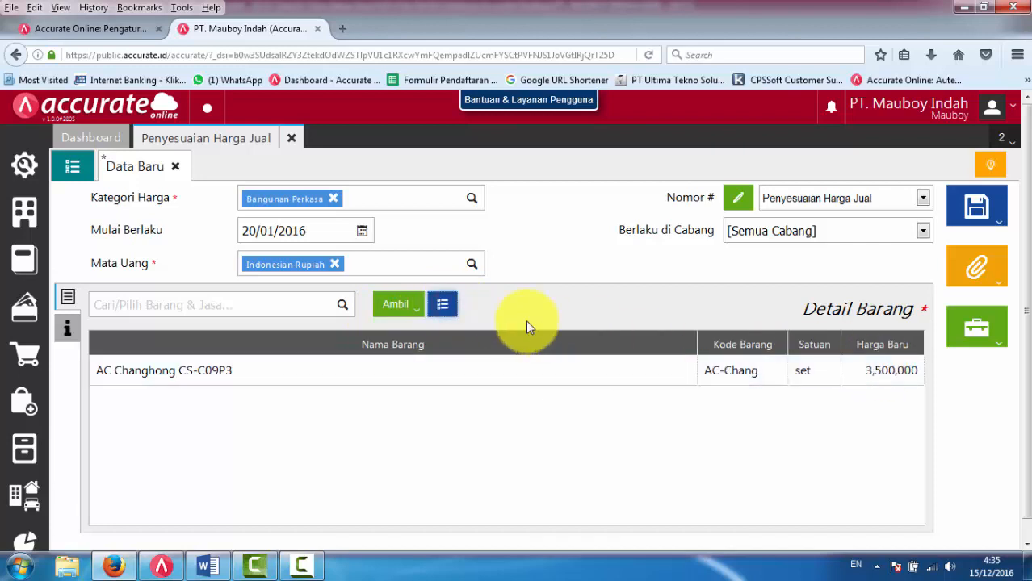
click(442, 307)
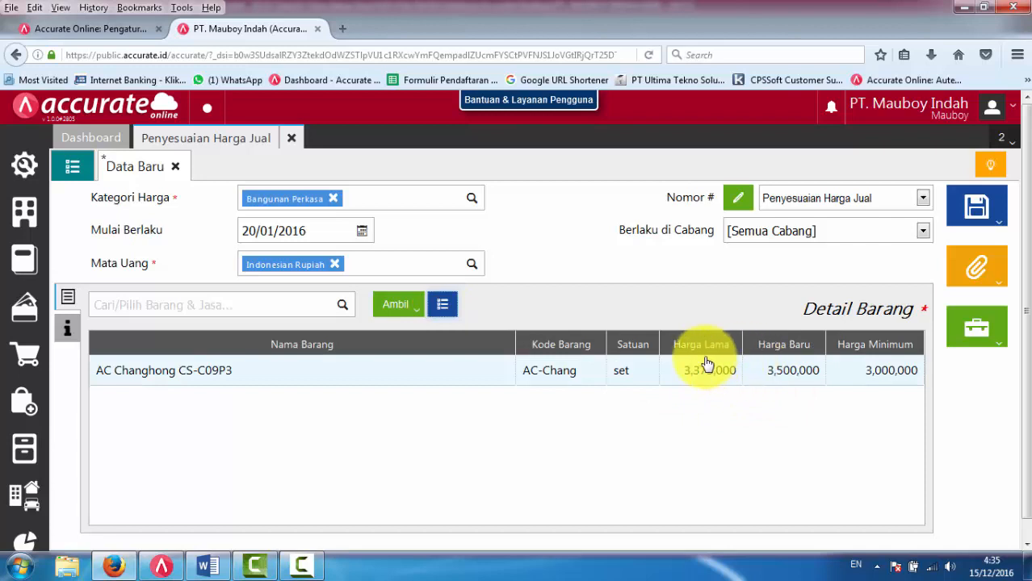
Step: Download the Excel import template as selling-price-item-list into the folder 05.Contoh Excel Download dari AOL, and close the import dialog
click(414, 313)
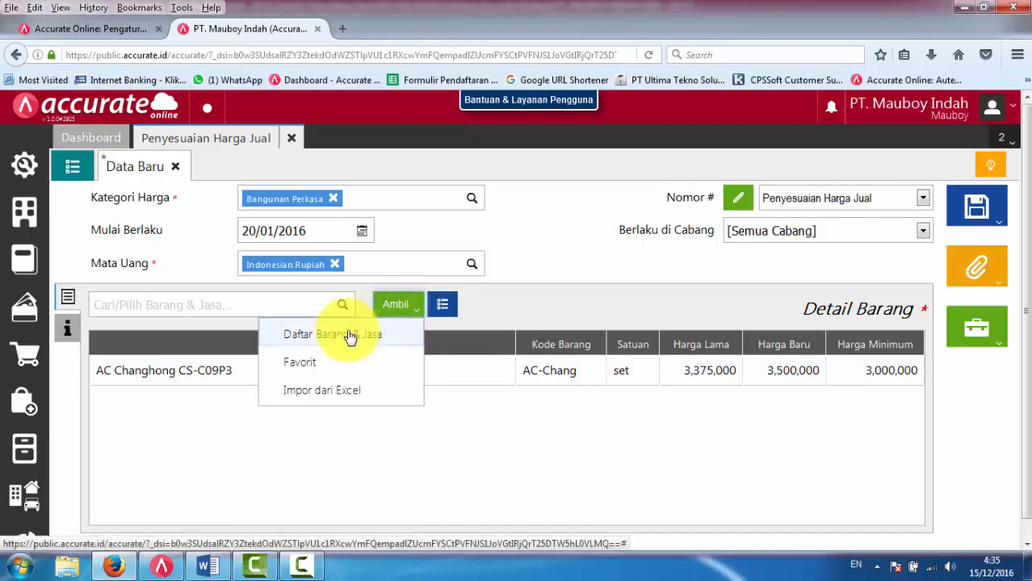
click(356, 392)
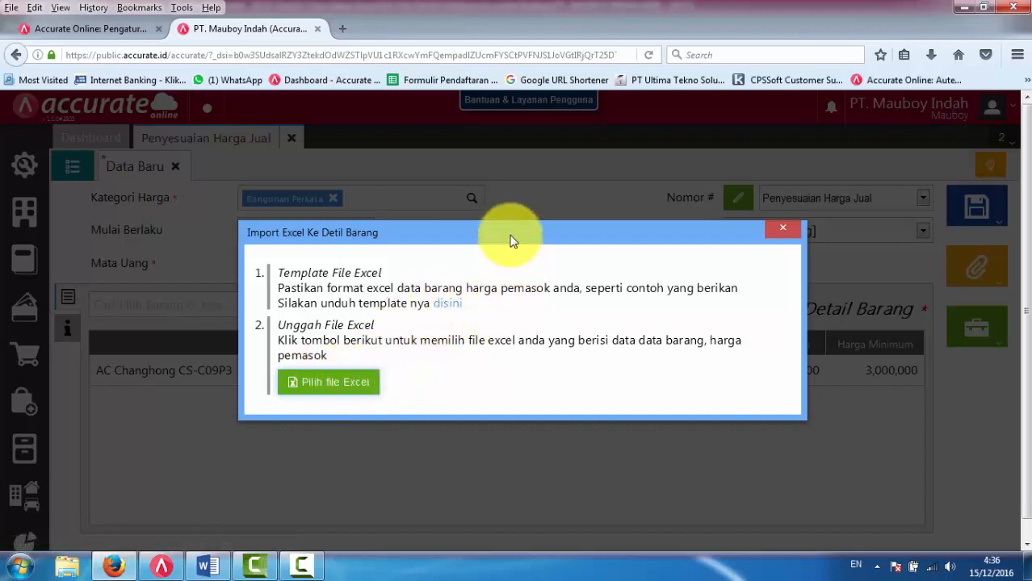
click(452, 310)
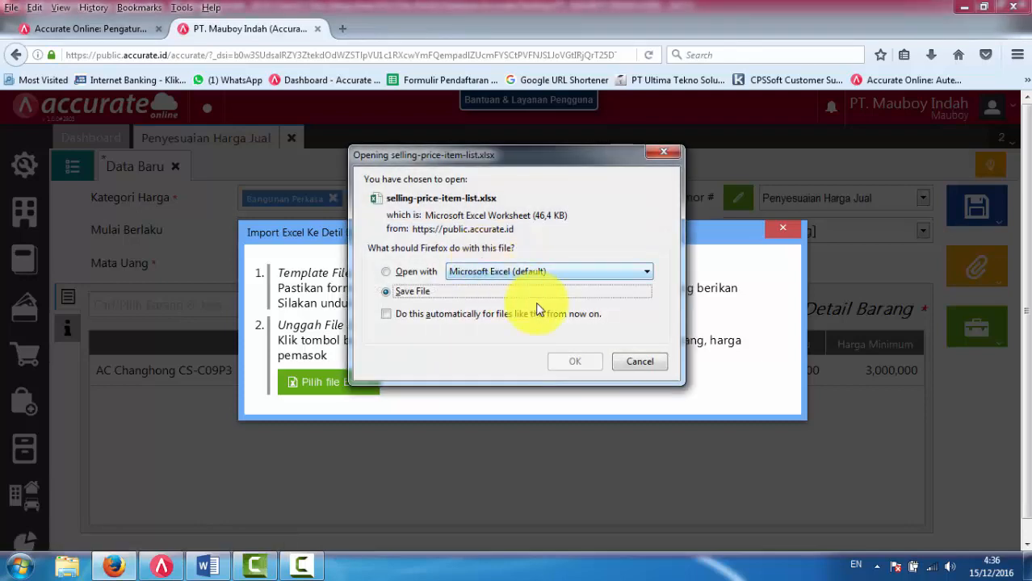
click(564, 361)
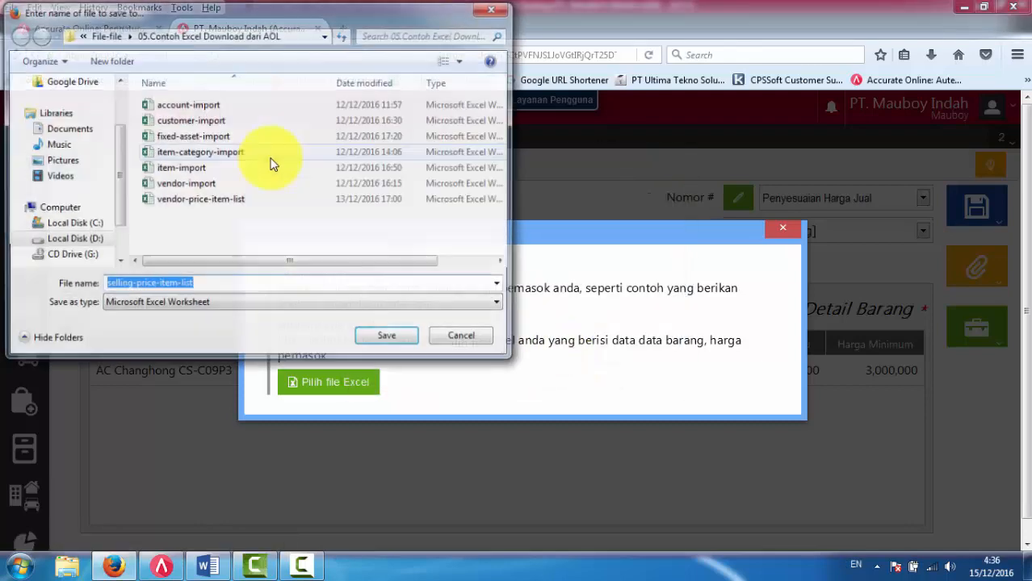
click(104, 35)
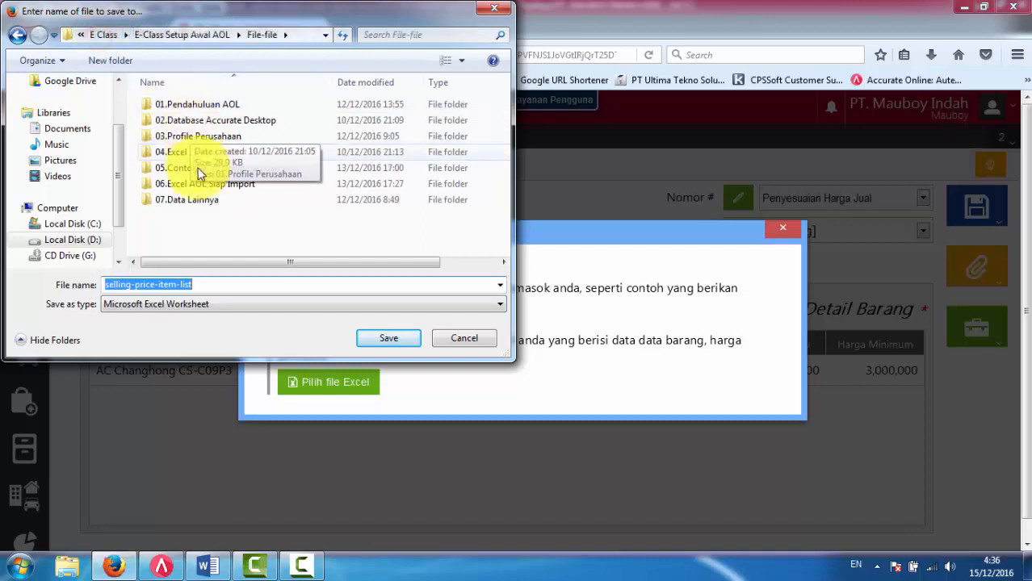
double_click(194, 170)
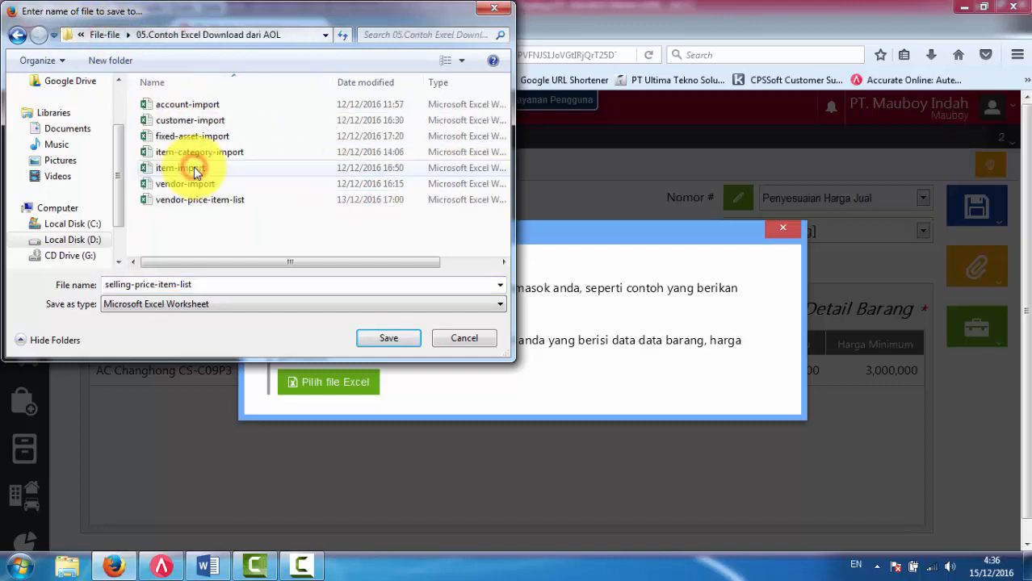
click(219, 284)
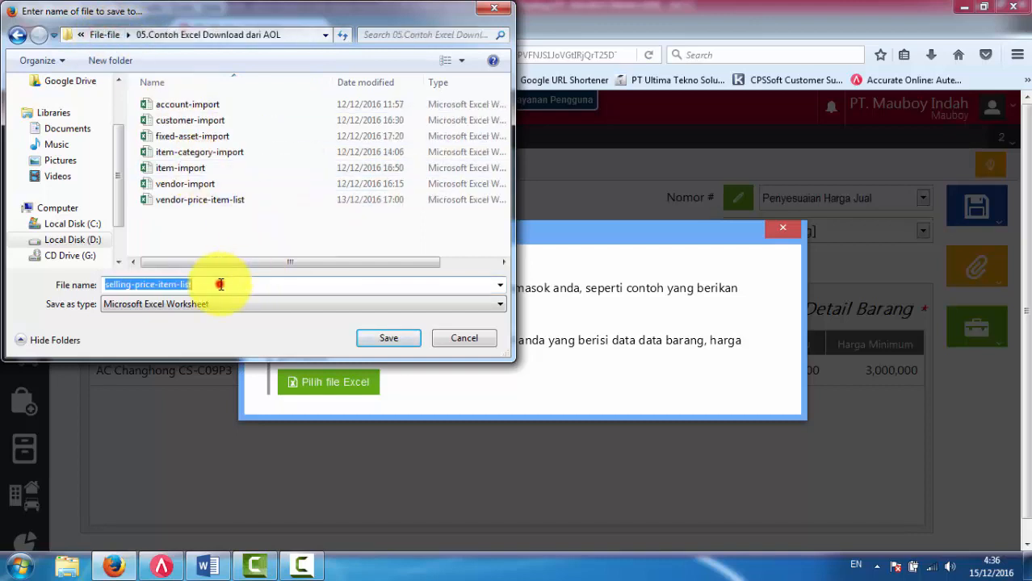
click(406, 339)
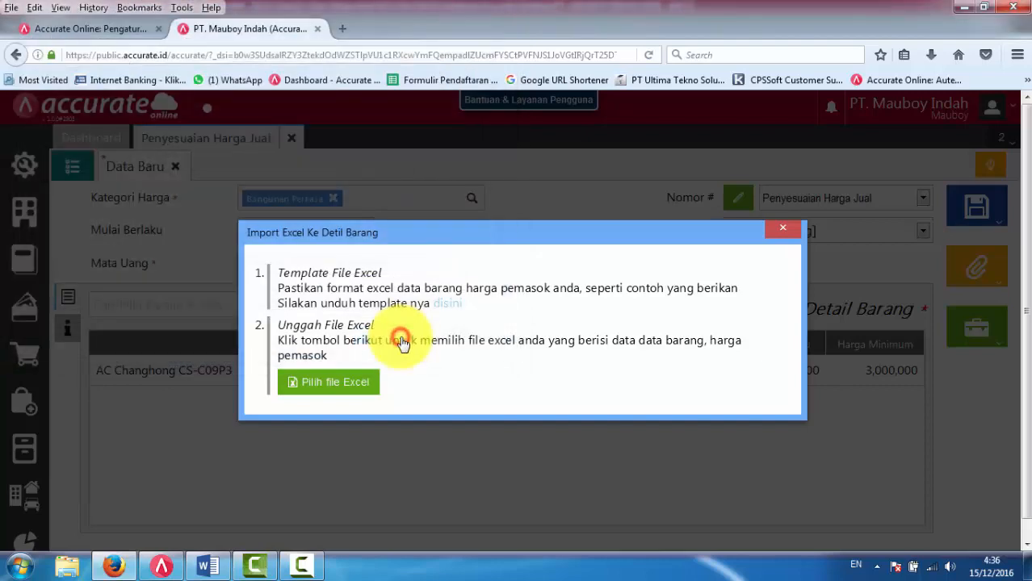
click(783, 231)
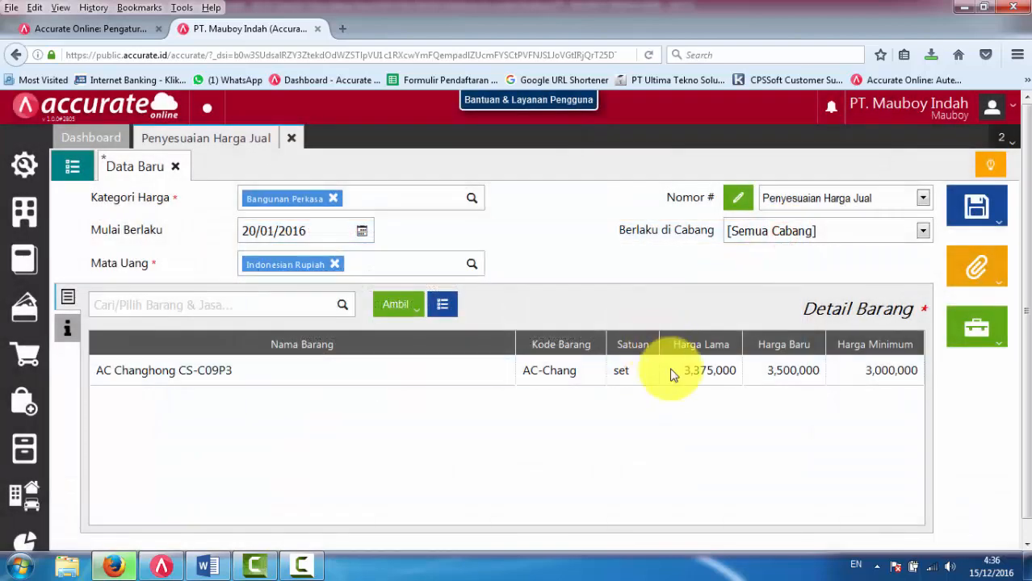
Step: Open the downloaded selling-price-item-list file in Excel and examine the sample items on the Template Harga Pemasok sheet
click(930, 57)
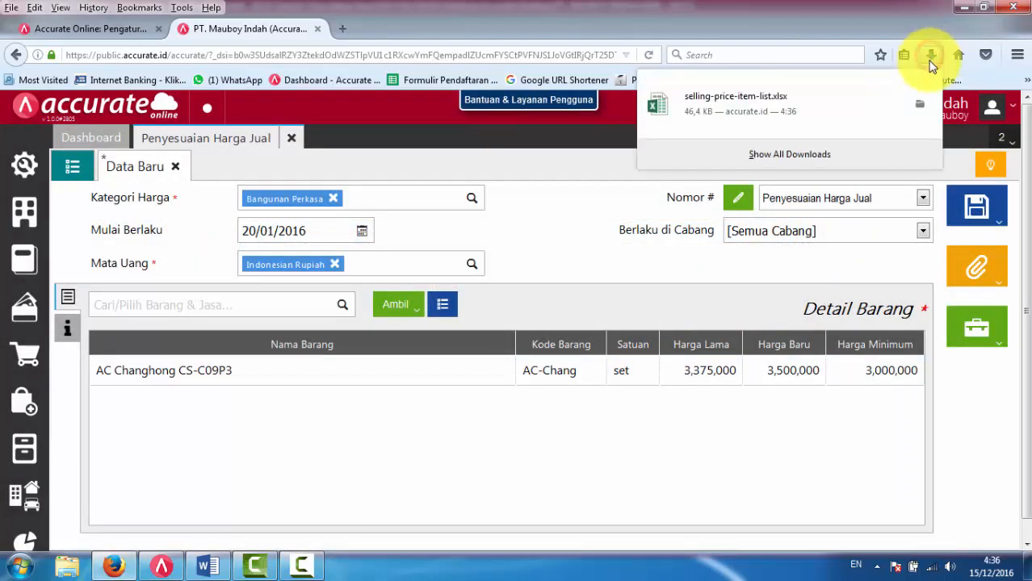
click(731, 109)
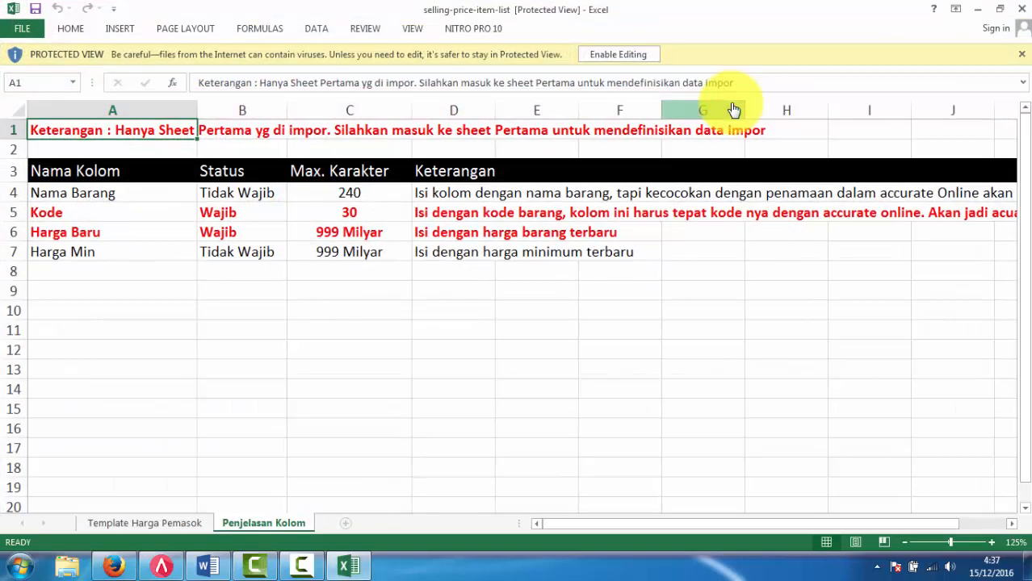
click(181, 523)
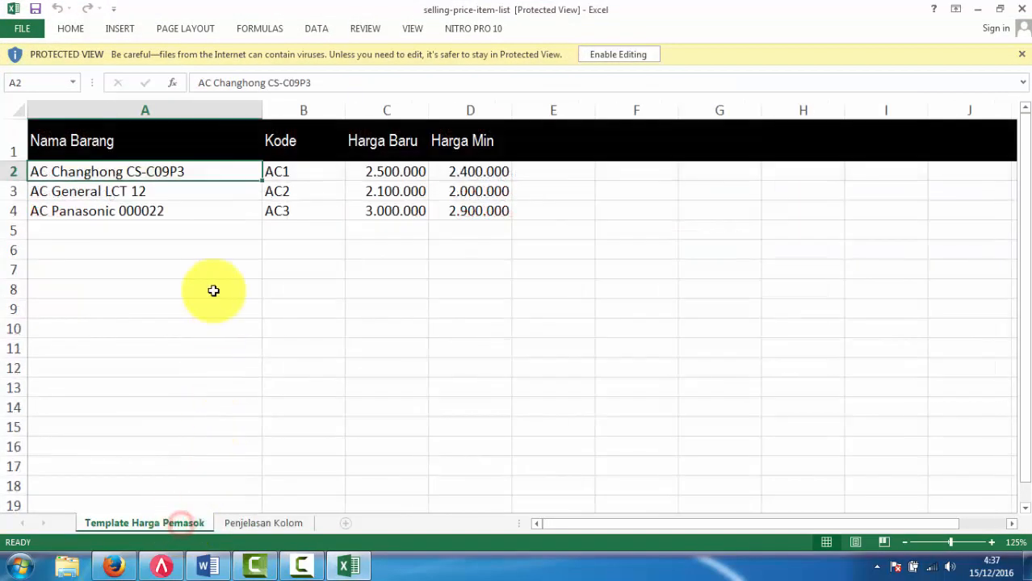
click(104, 190)
click(91, 211)
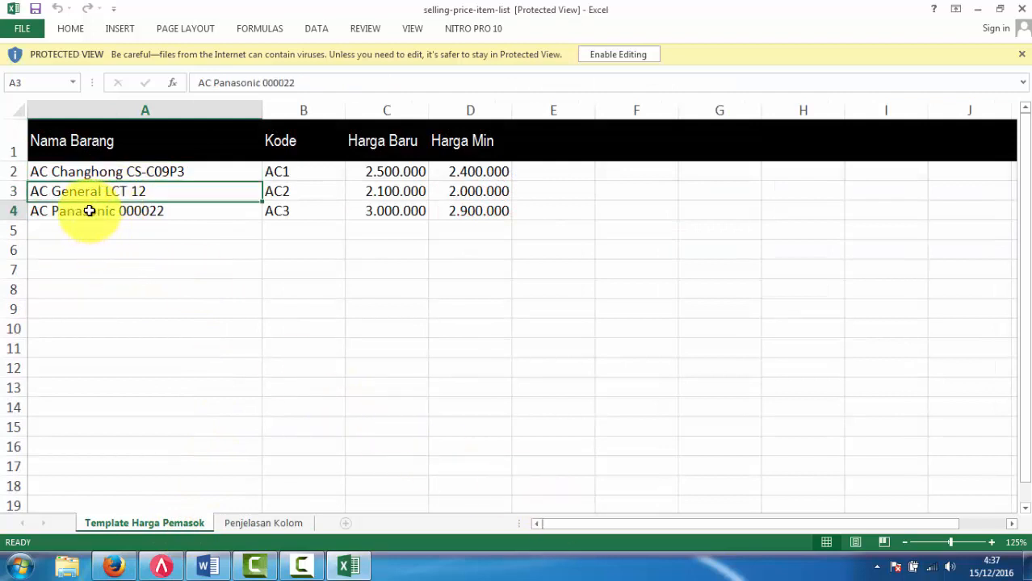
Step: Examine the Nama Barang, Kode, Harga Baru and Harga Min columns of the template, and close the workbook
click(101, 236)
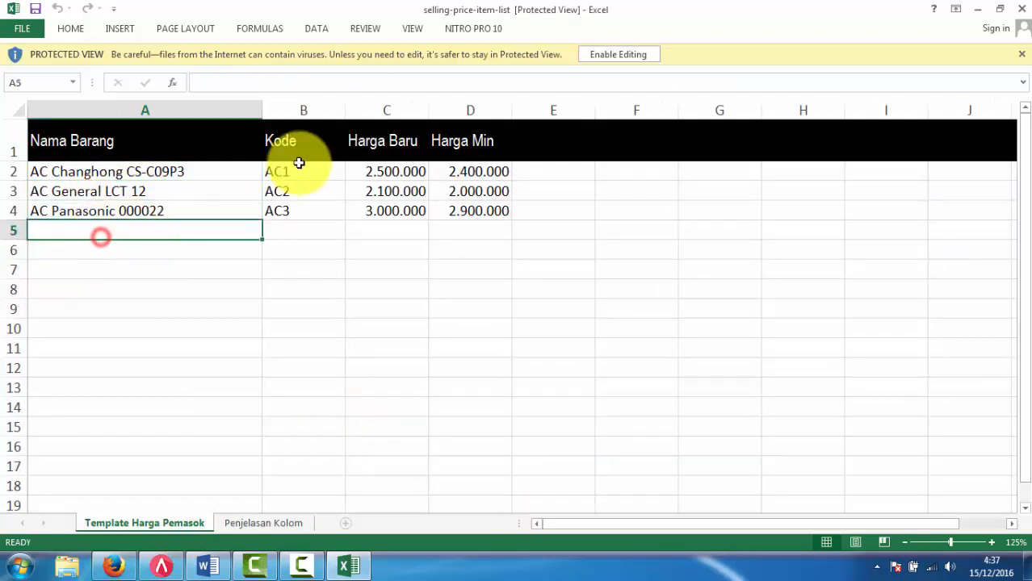
click(306, 144)
click(316, 226)
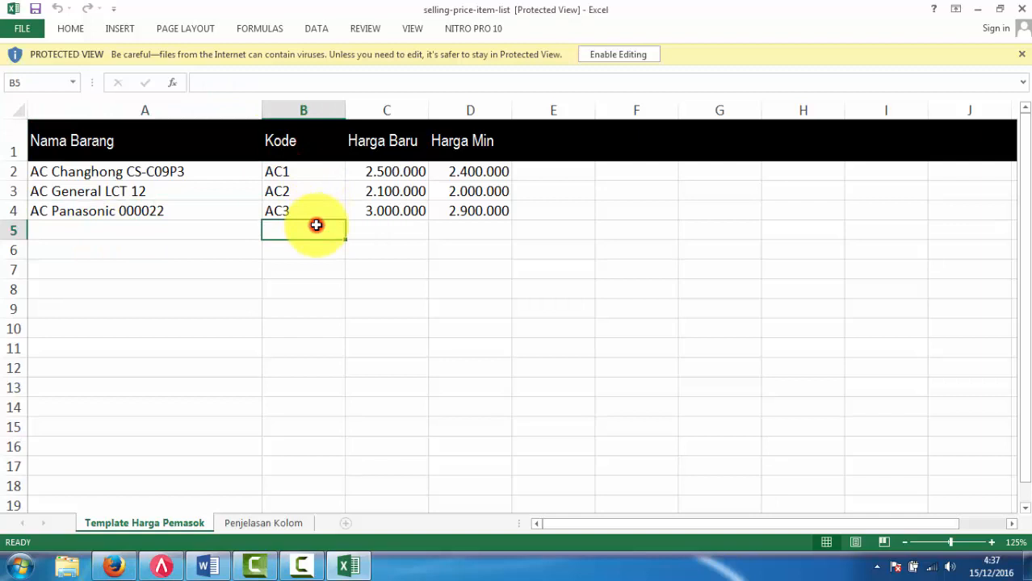
click(386, 142)
click(393, 229)
click(491, 149)
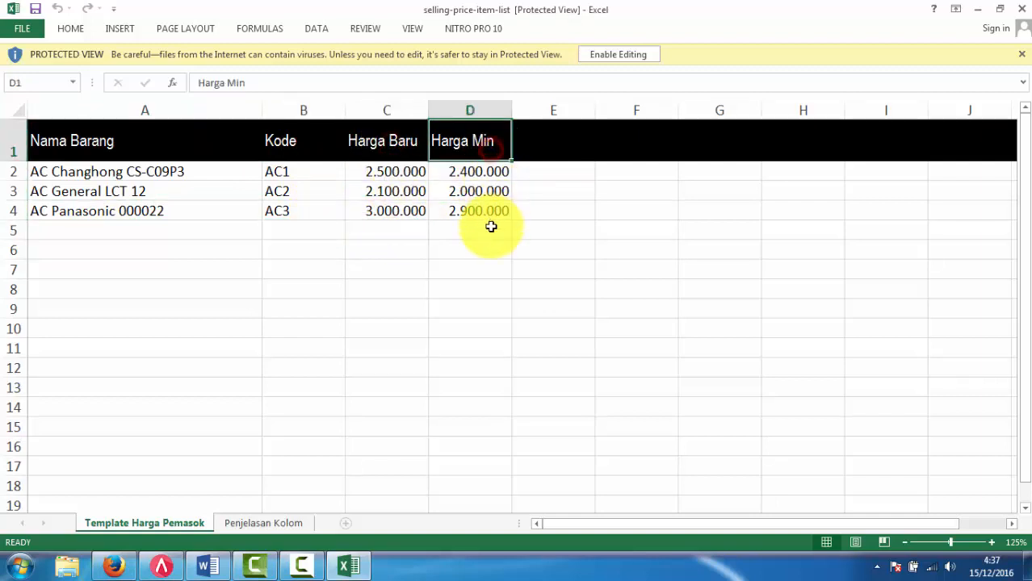
click(491, 227)
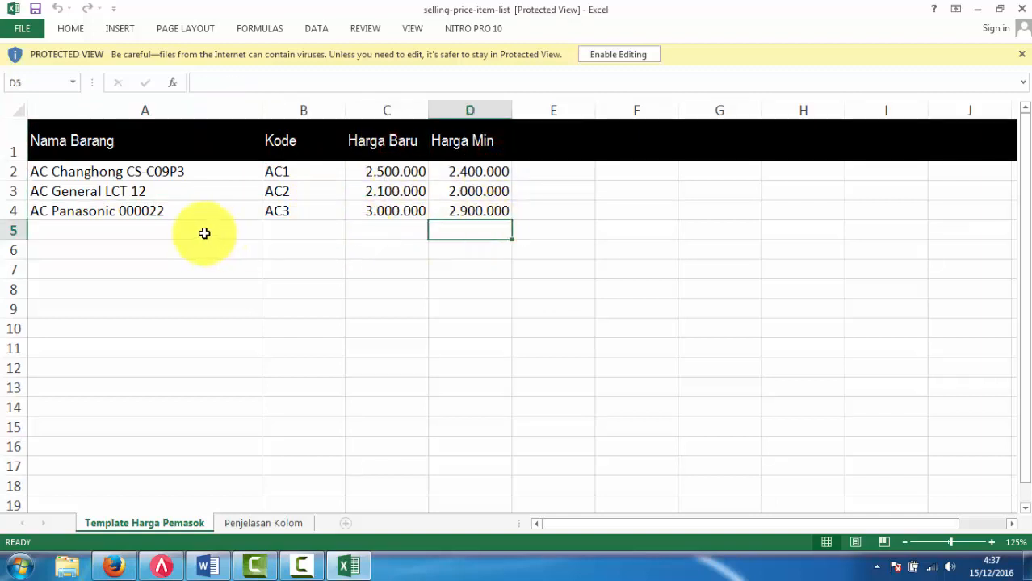
drag(205, 231, 207, 389)
click(371, 380)
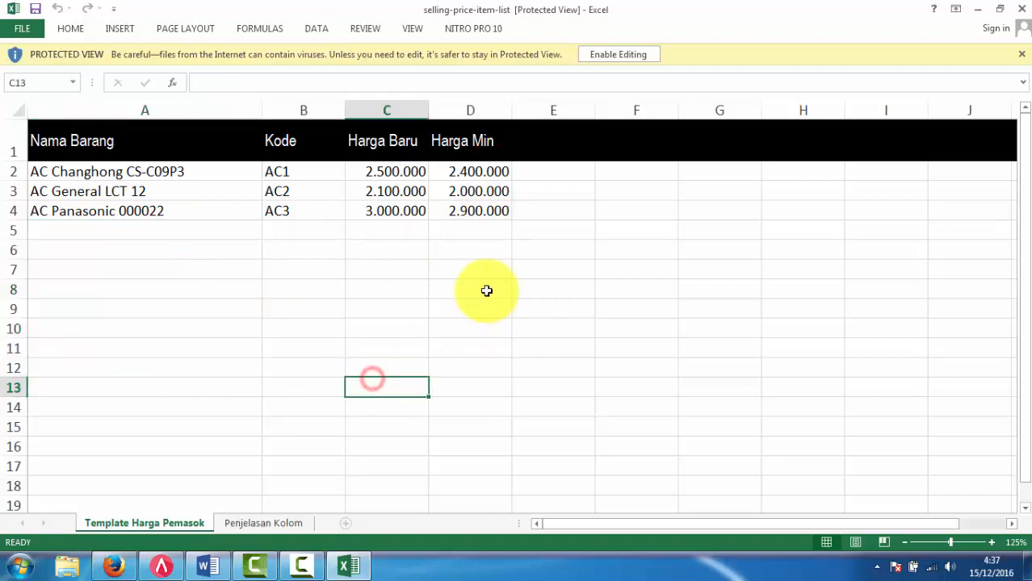
click(1023, 11)
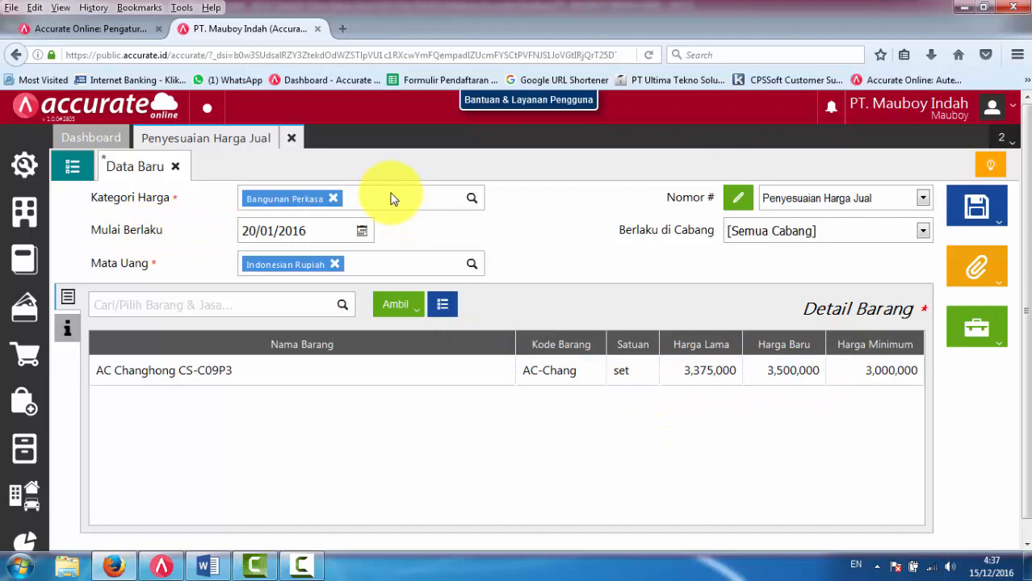
Step: Save the Bangunan Perkasa selling price adjustment and reopen it from the adjustment list
click(989, 213)
click(927, 274)
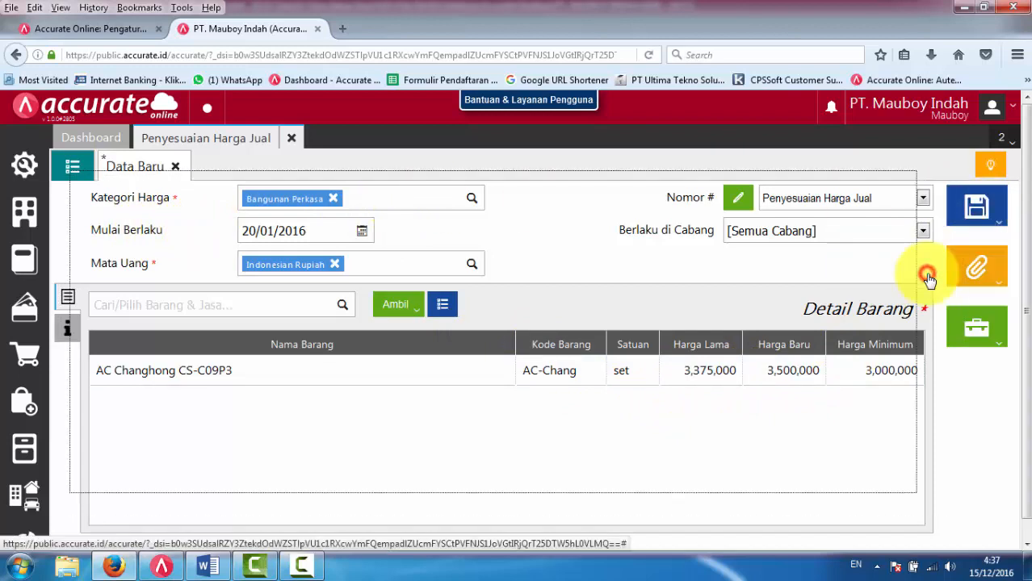
click(71, 166)
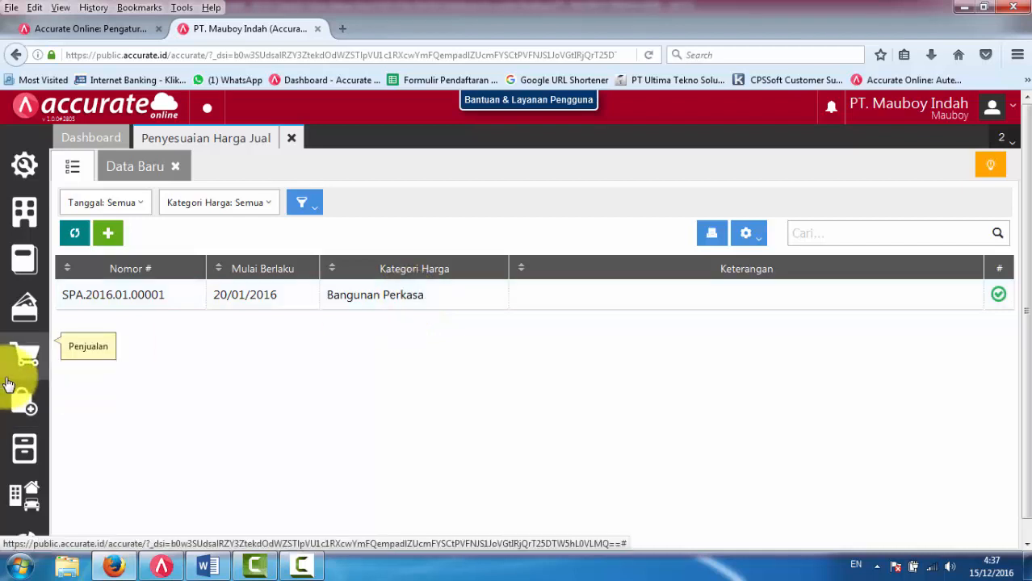
click(376, 296)
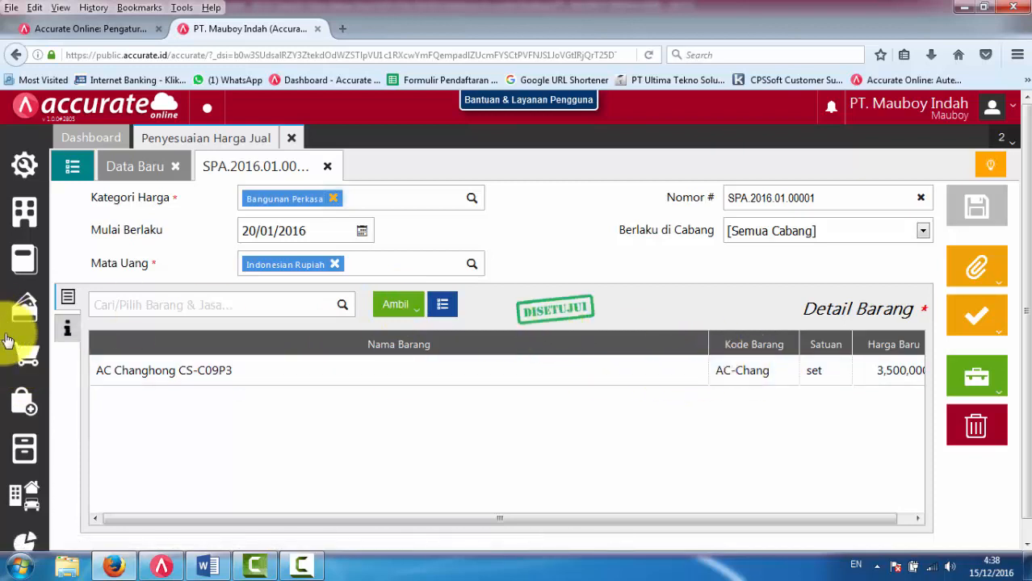
Step: Check the Mulai Berlaku date of the saved price adjustment without changing it
click(28, 357)
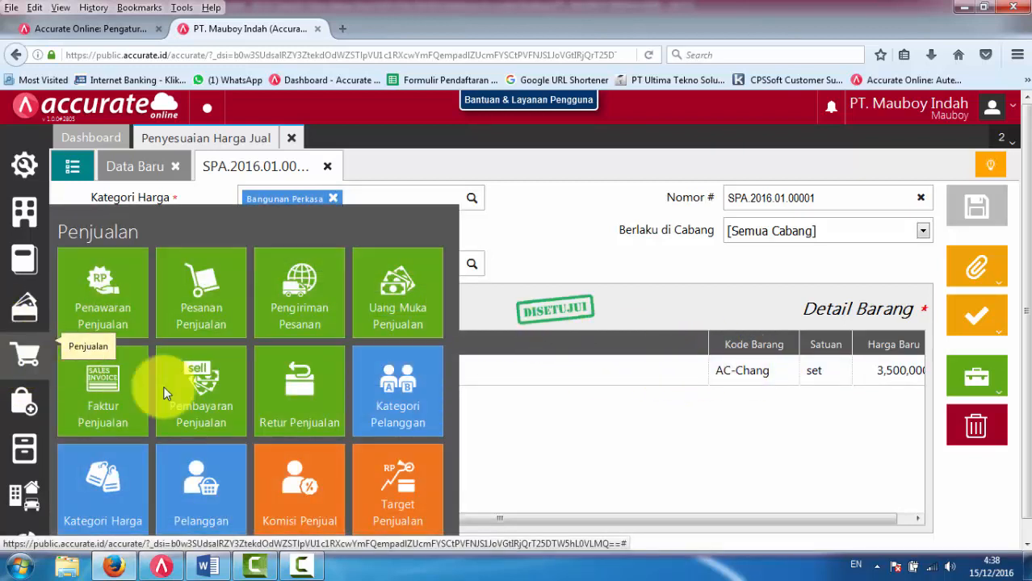
click(569, 228)
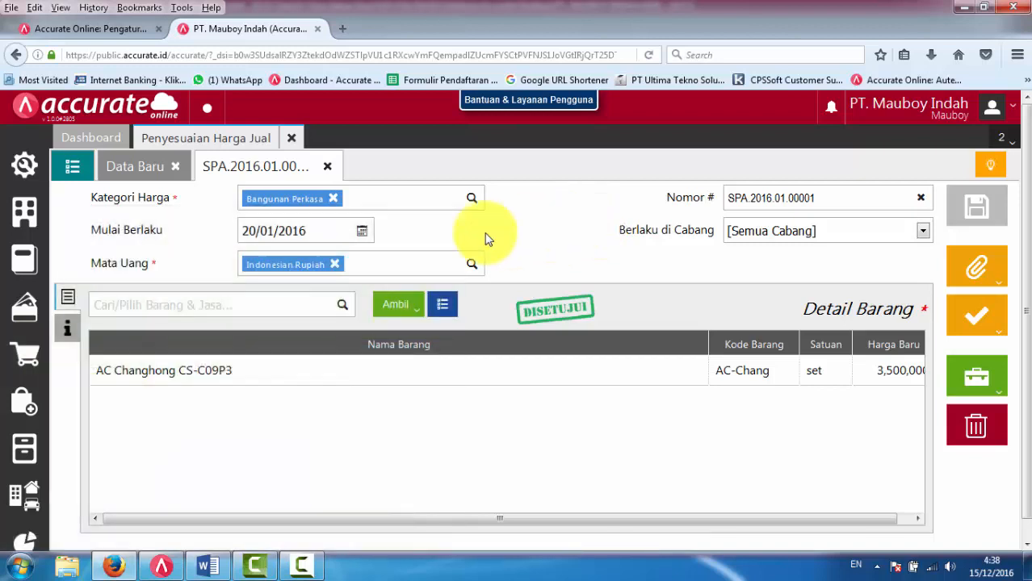
click(327, 231)
drag(232, 230, 329, 229)
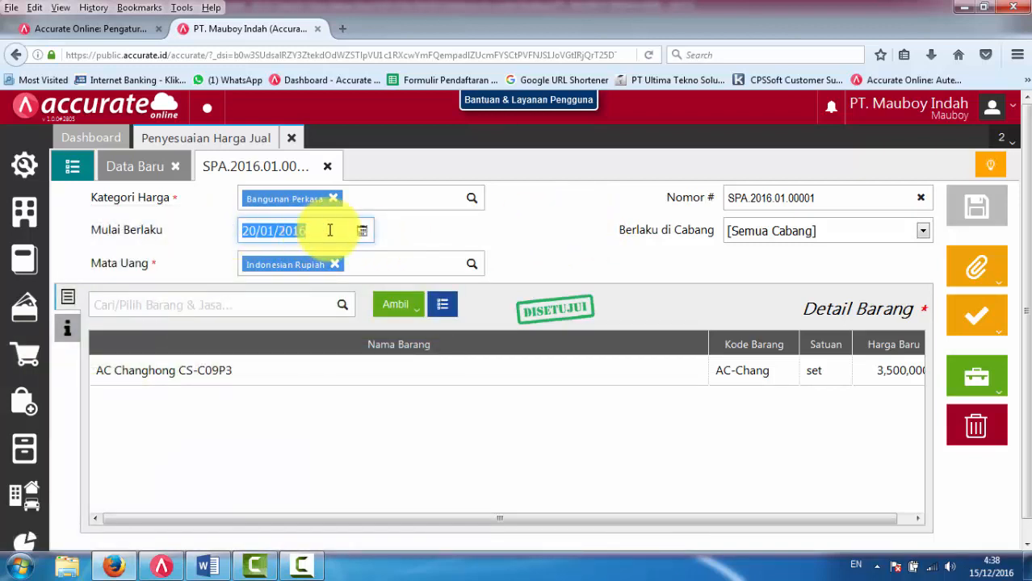
click(362, 231)
click(560, 228)
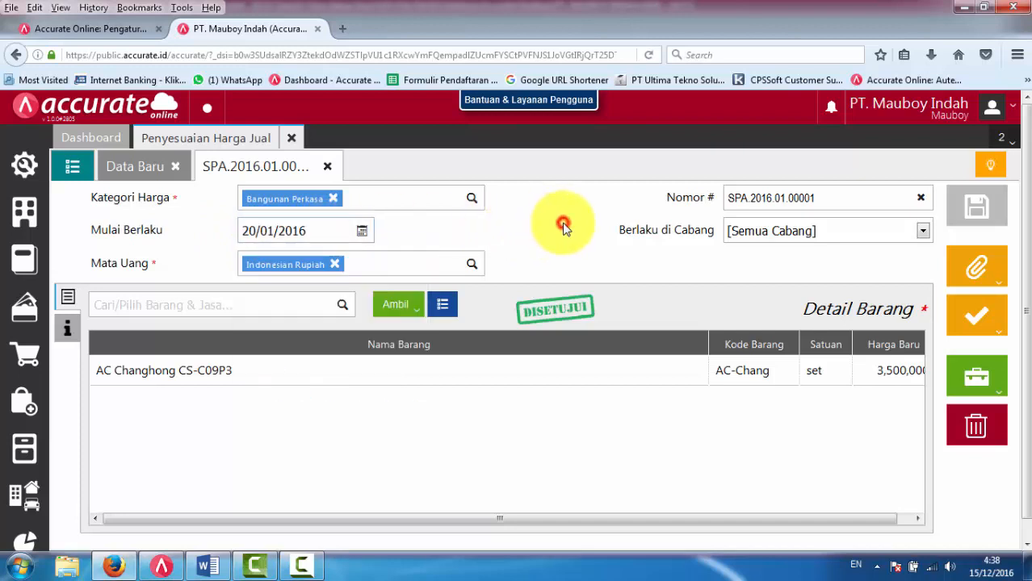
Step: Start a new sales invoice (Faktur Penjualan) for Bangunan Perkasa, PT dated 01/01/2016
click(23, 355)
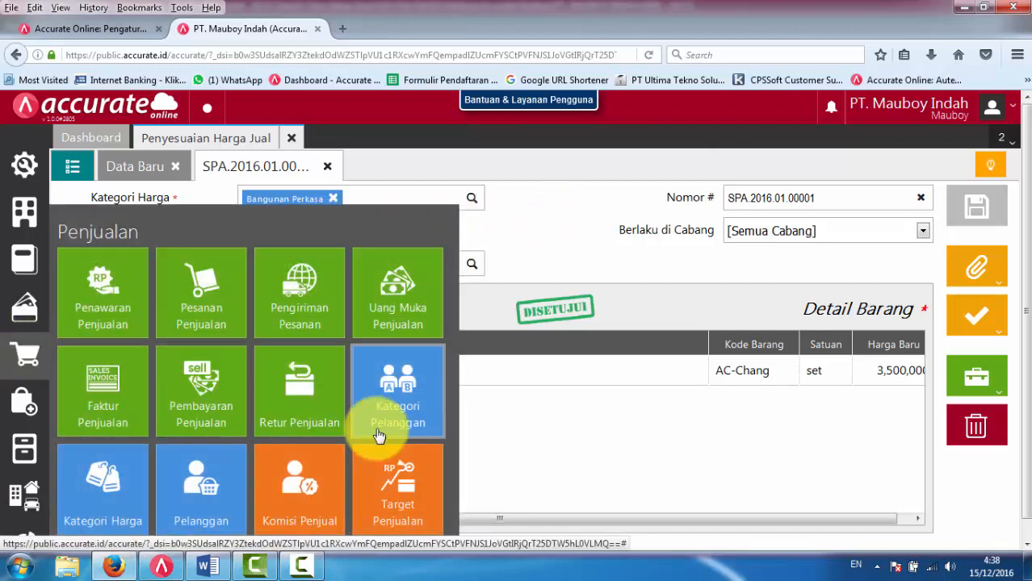
click(95, 396)
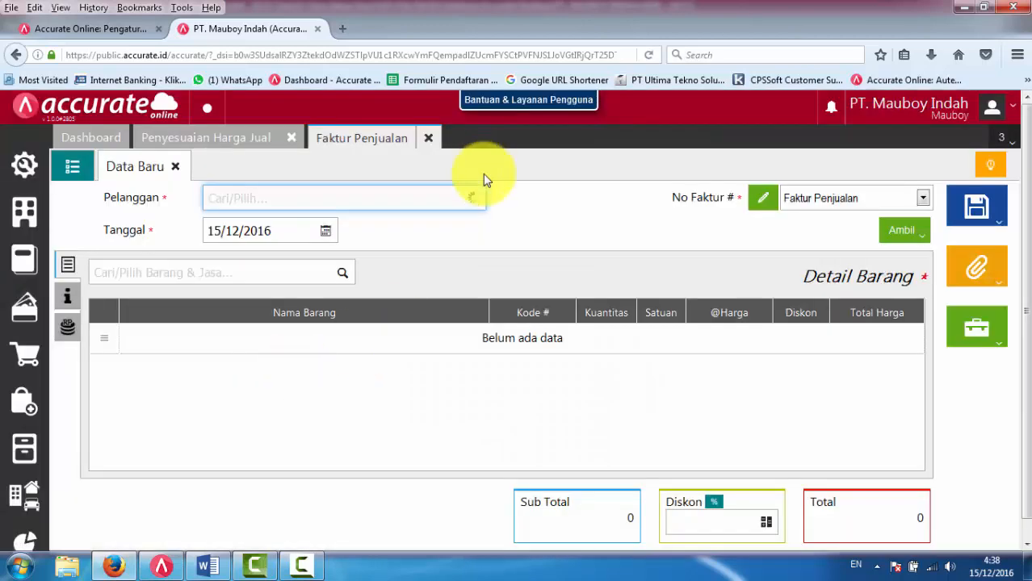
click(483, 205)
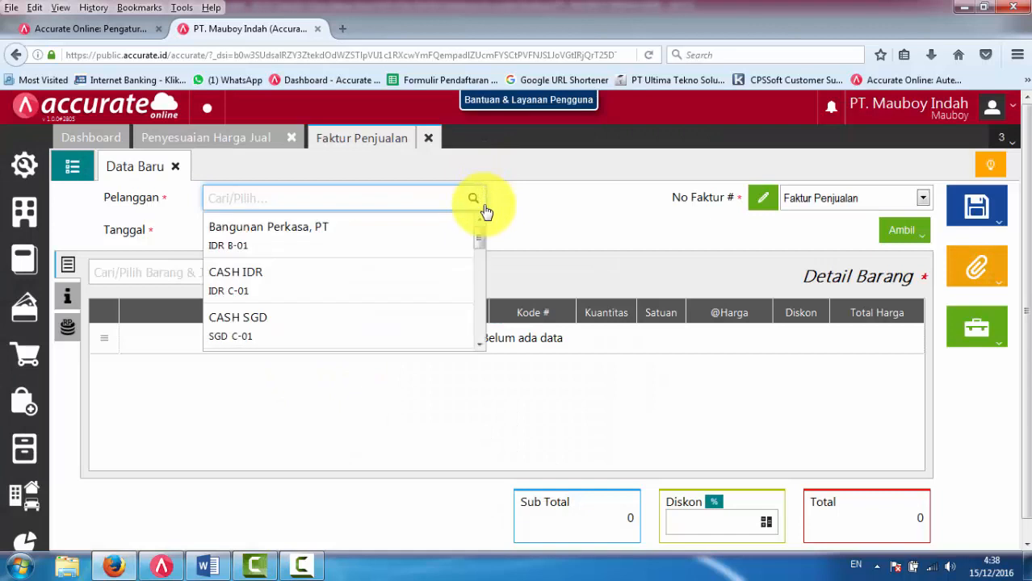
click(393, 241)
click(300, 231)
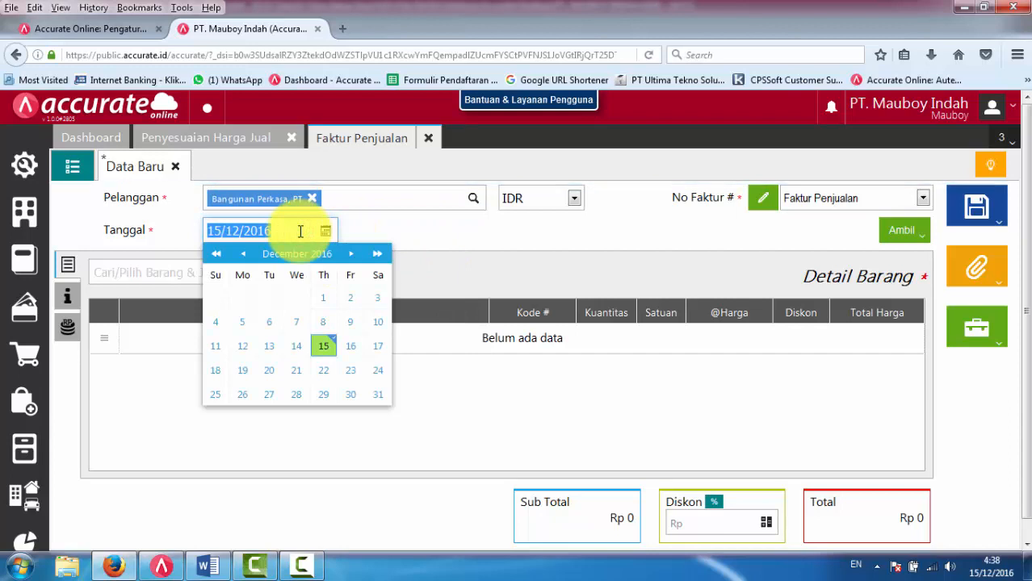
text(01)
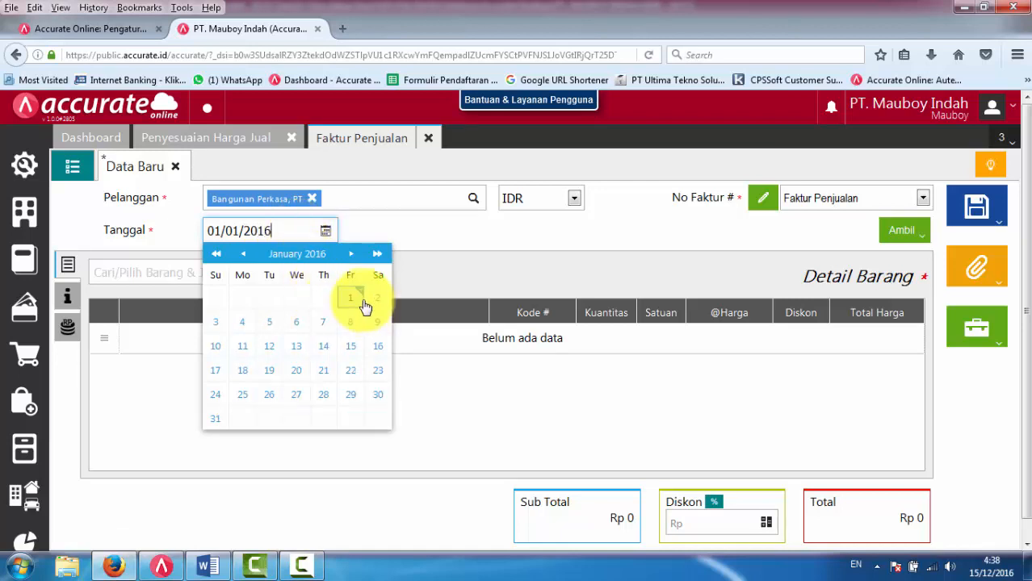
click(363, 300)
Step: Pick AC Changhong CS-C09P3 on the invoice to check its unit price, and close the item details without adding it
click(347, 273)
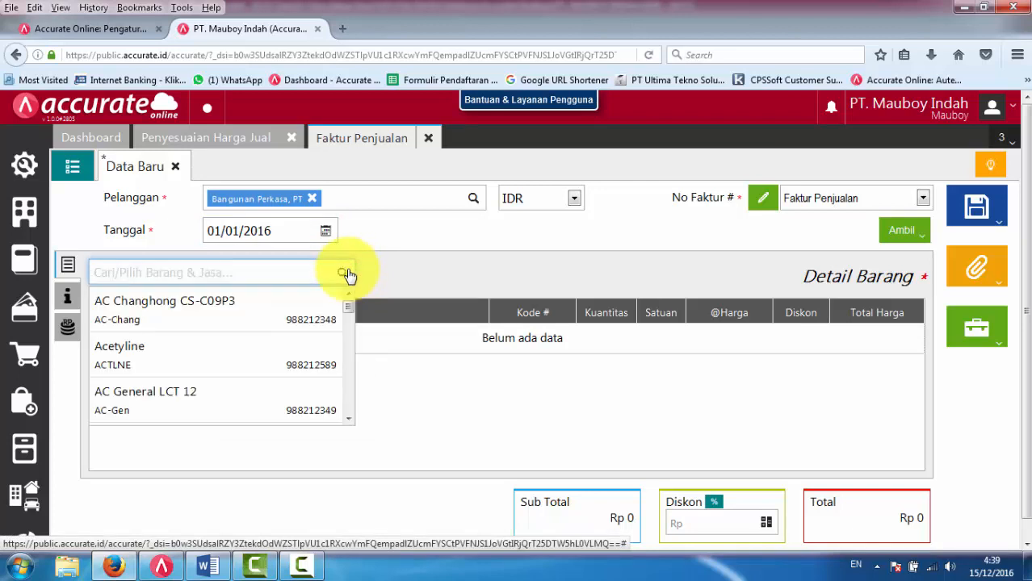
click(238, 313)
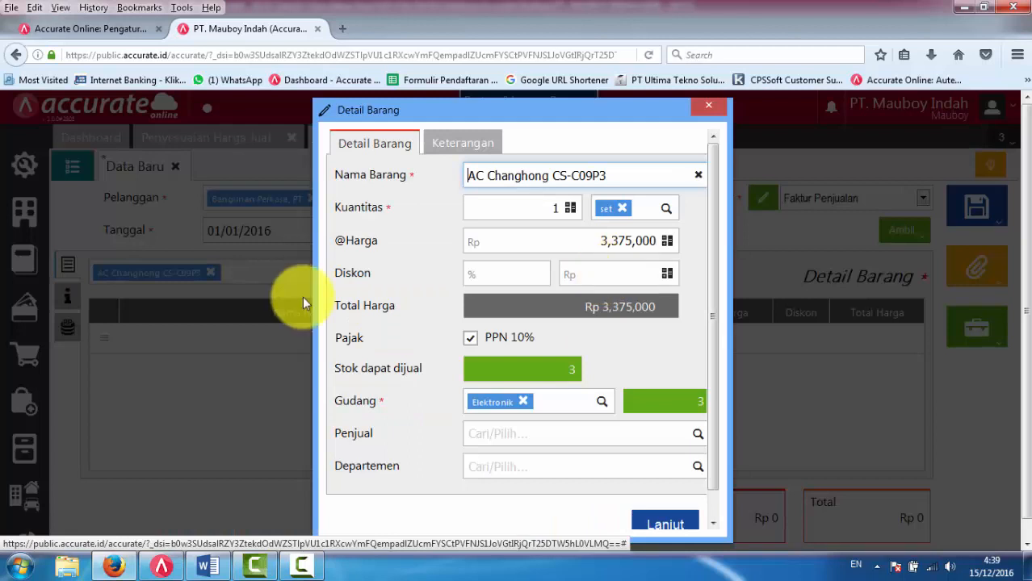
click(587, 241)
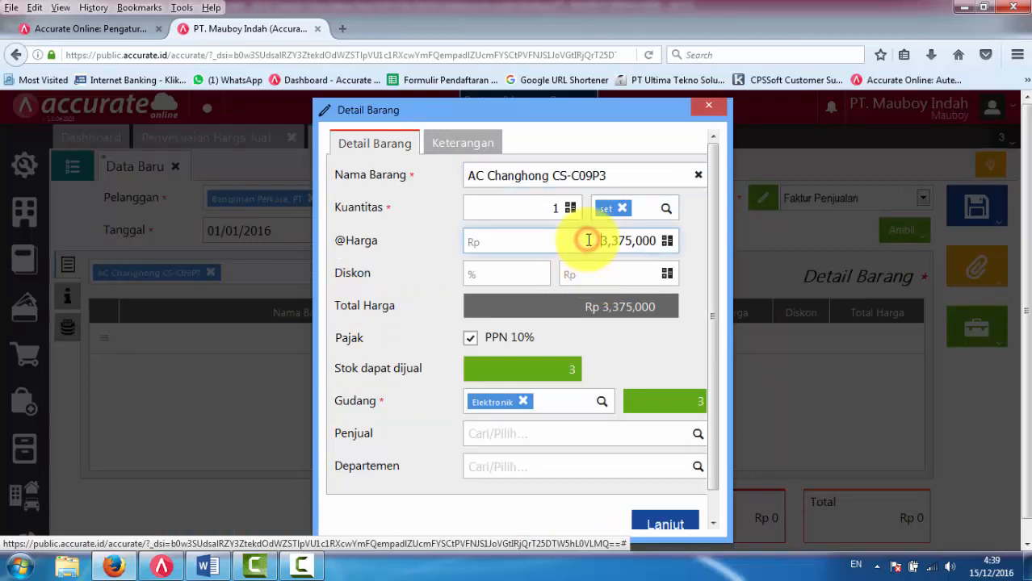
drag(588, 241, 673, 241)
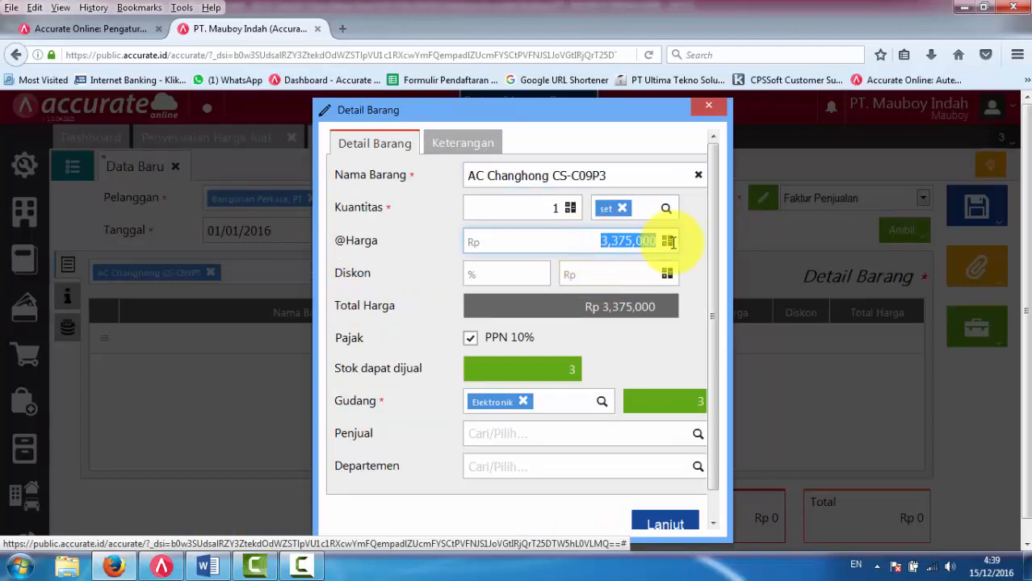
click(714, 110)
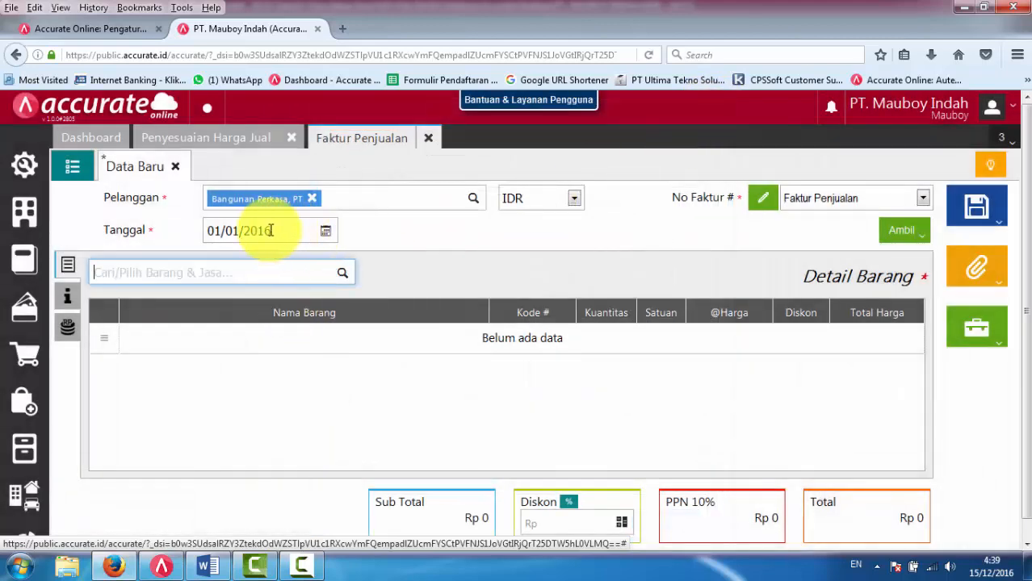
Step: Set the invoice date to 21/01/2016 and compare it with the effective date of the price adjustment
click(231, 230)
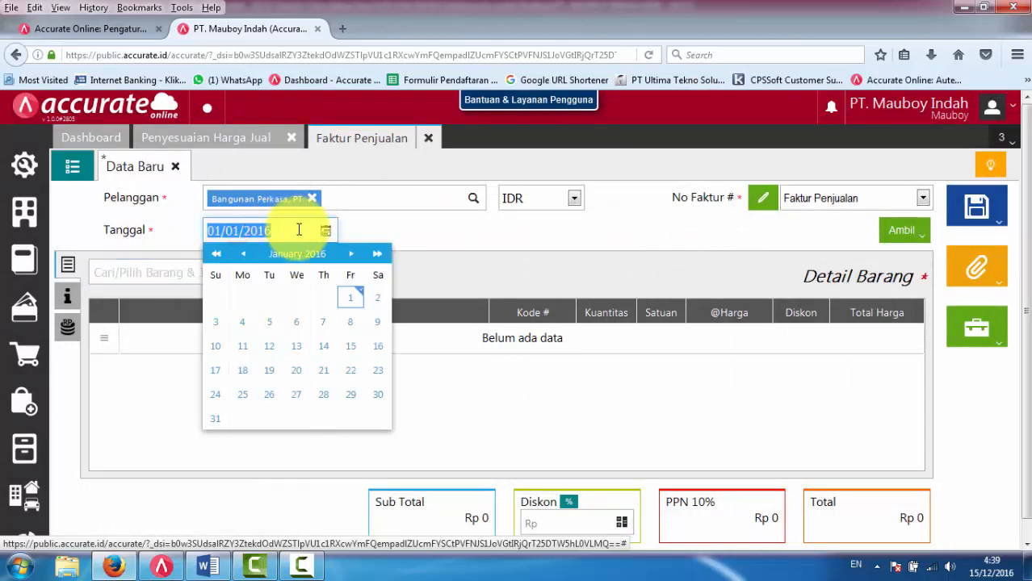
click(322, 373)
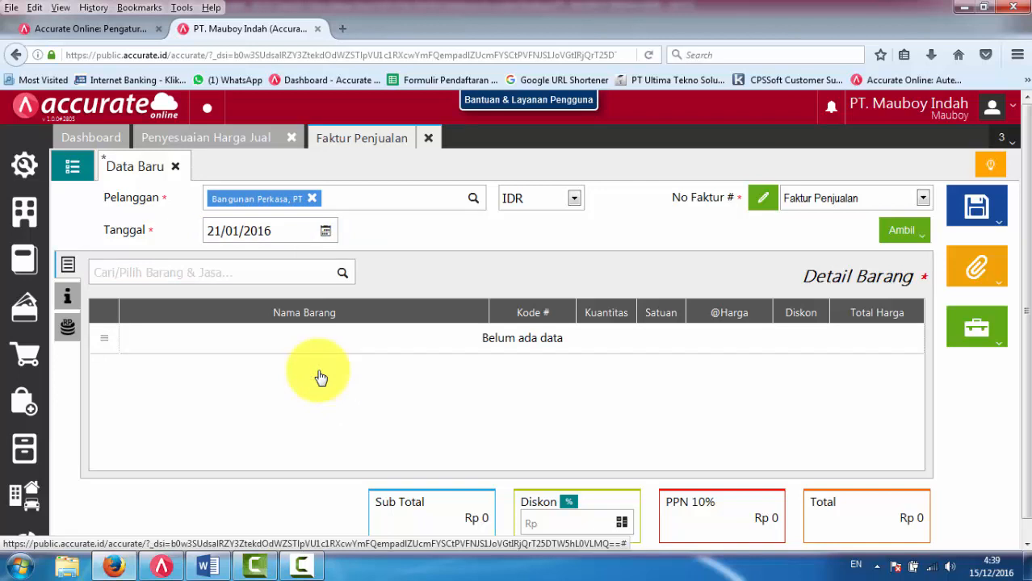
click(214, 143)
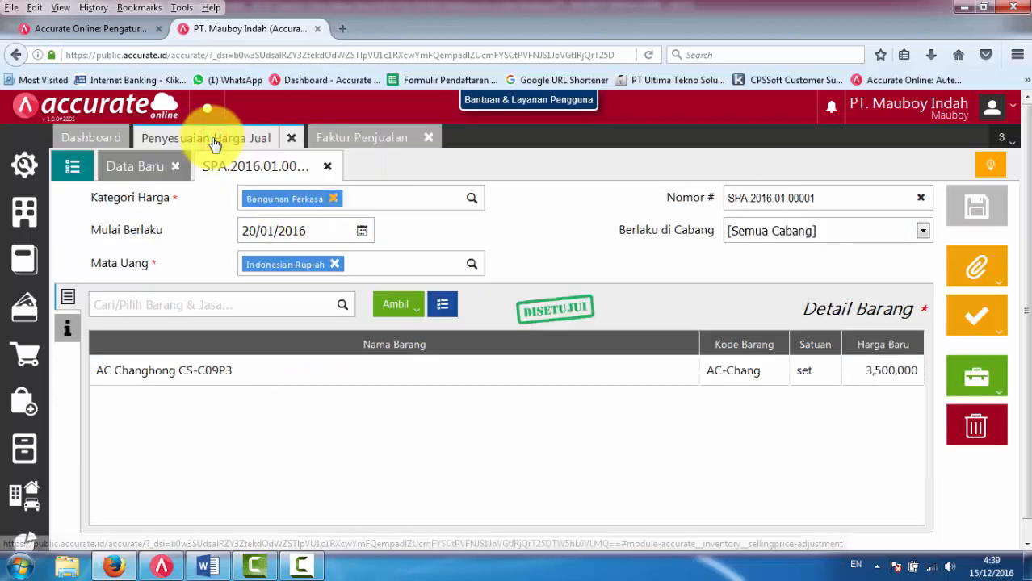
click(340, 143)
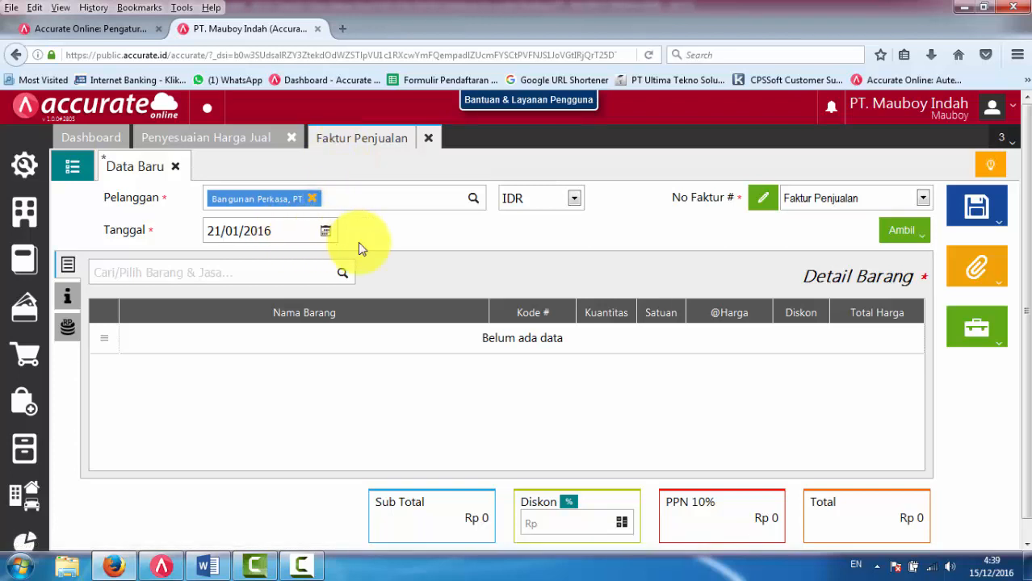
Step: Check the unit price of AC Changhong CS-C09P3 for the 21/01/2016 invoice, and discard the invoice unsaved
click(343, 274)
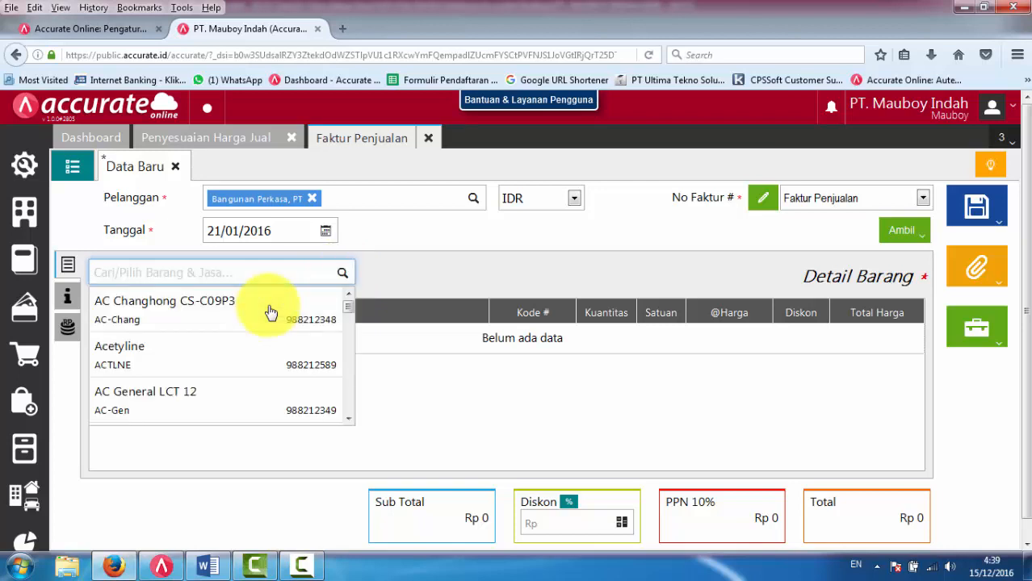
click(276, 310)
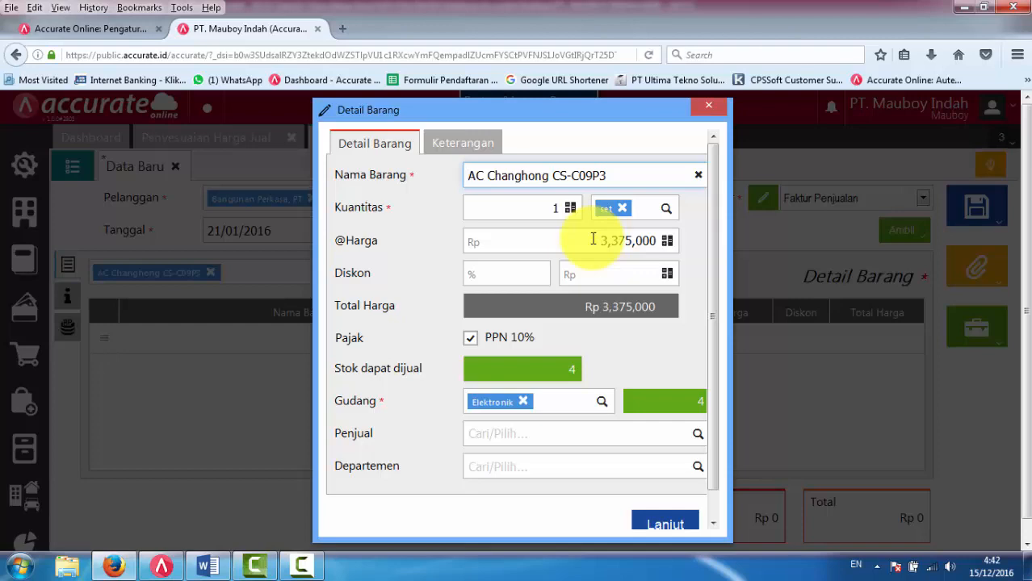
click(708, 106)
click(288, 264)
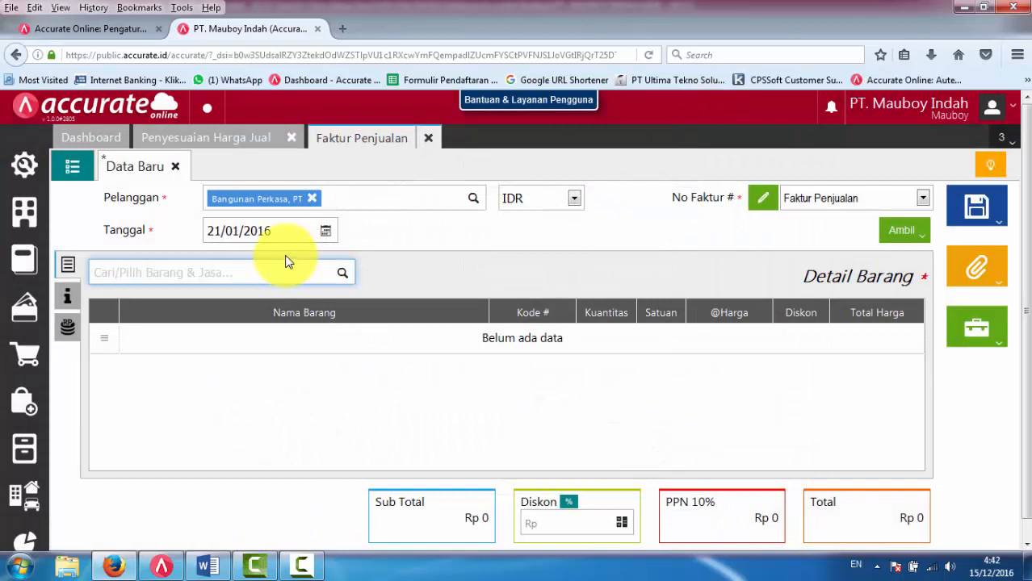
click(430, 149)
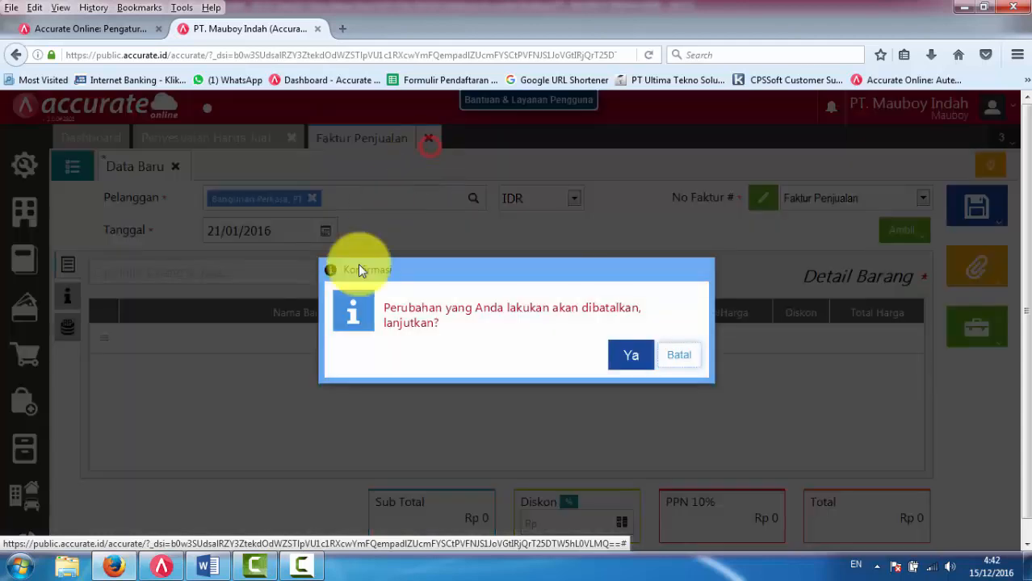
click(632, 357)
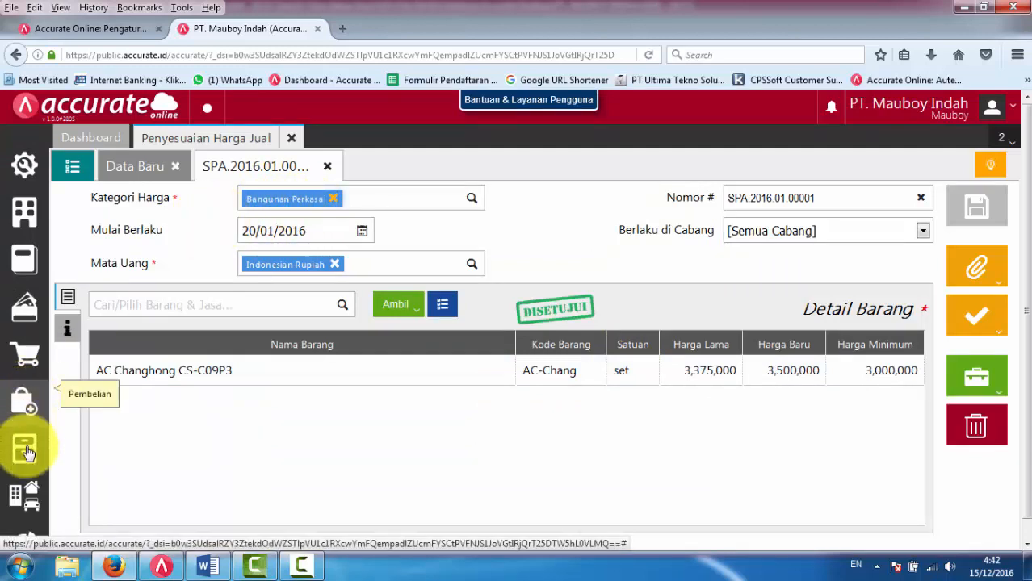
Step: Open the record of Bangunan Perkasa, PT from the customer list (Pelanggan)
click(26, 364)
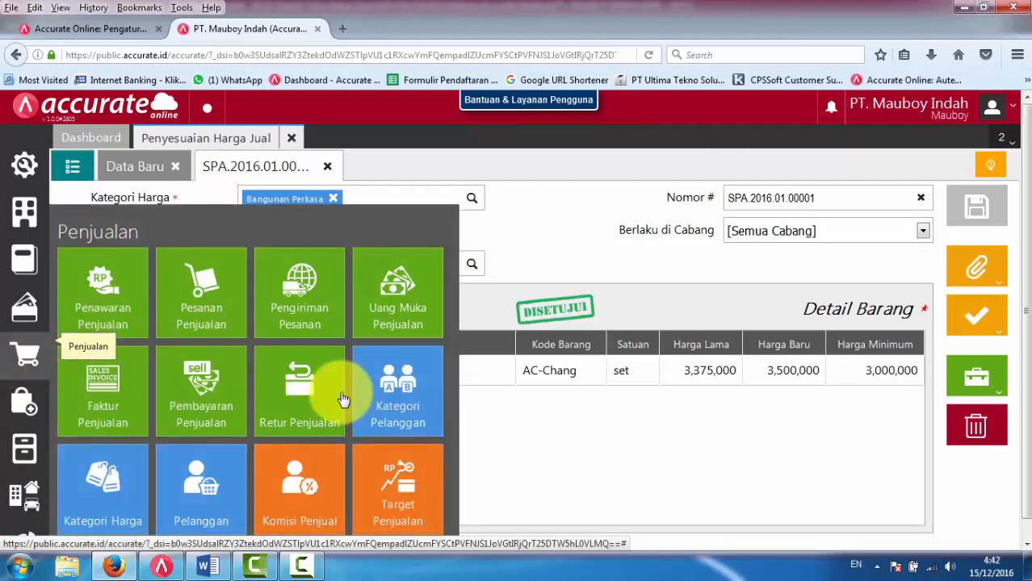
click(191, 490)
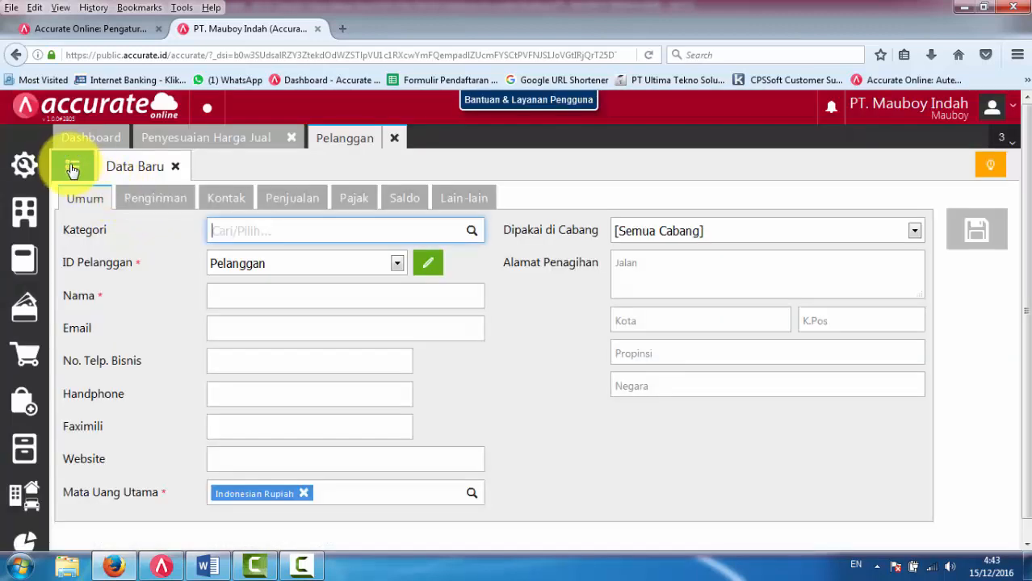
click(71, 167)
click(265, 298)
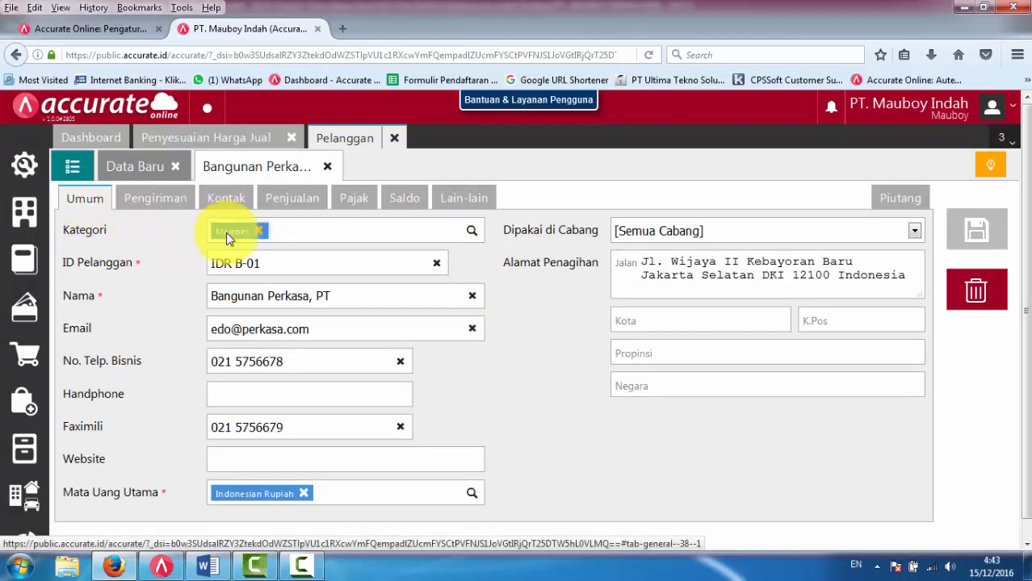
Step: Change the customer's price category (Kategori Harga) to Bangunan Perkasa and save the customer record
click(294, 199)
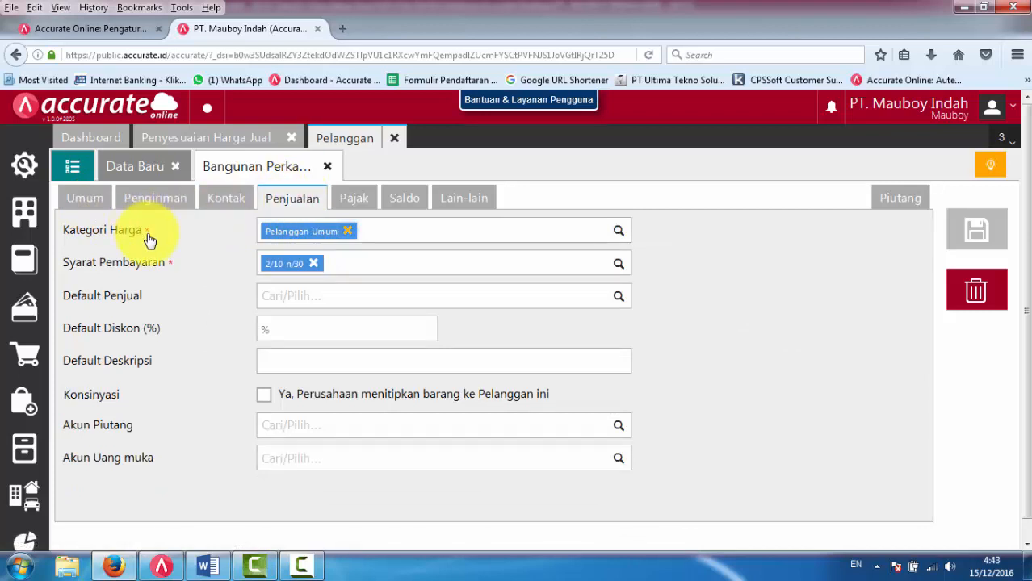
click(348, 231)
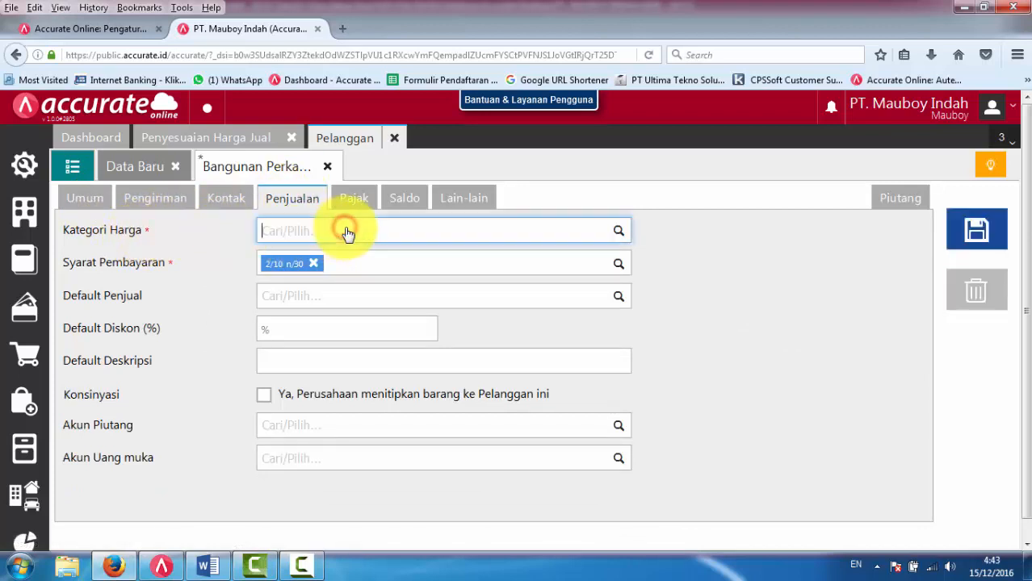
click(618, 232)
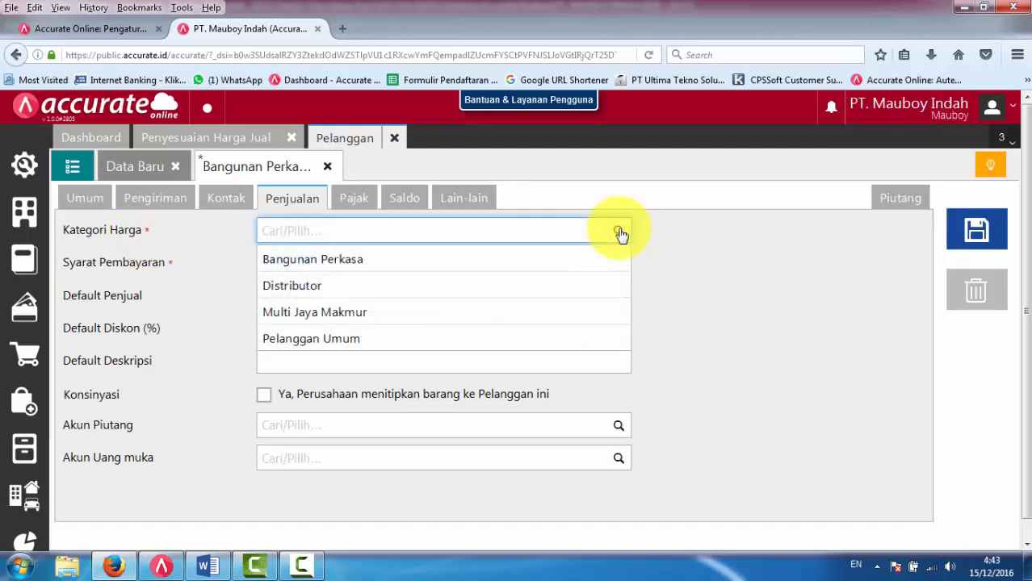
click(323, 267)
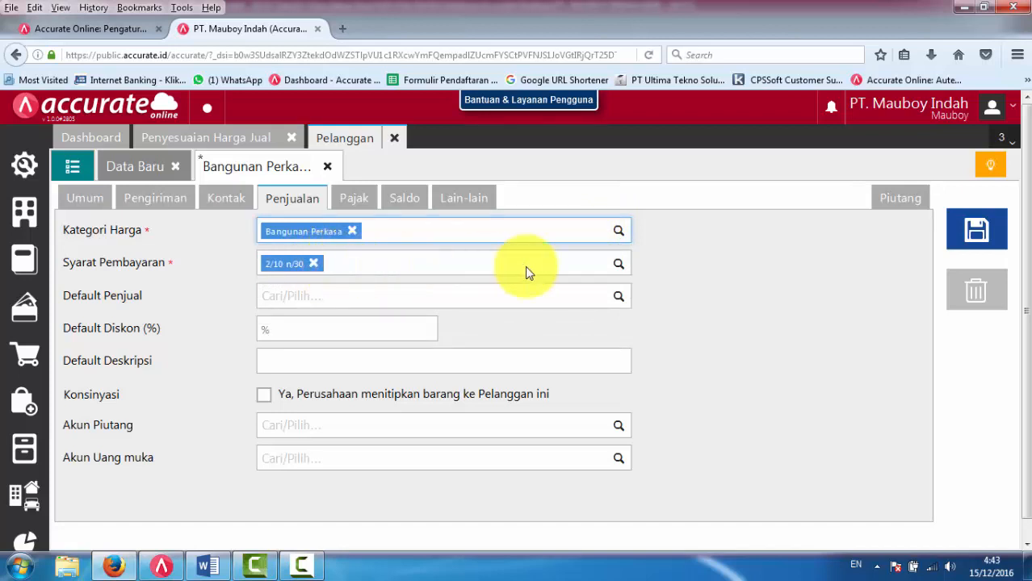
click(974, 234)
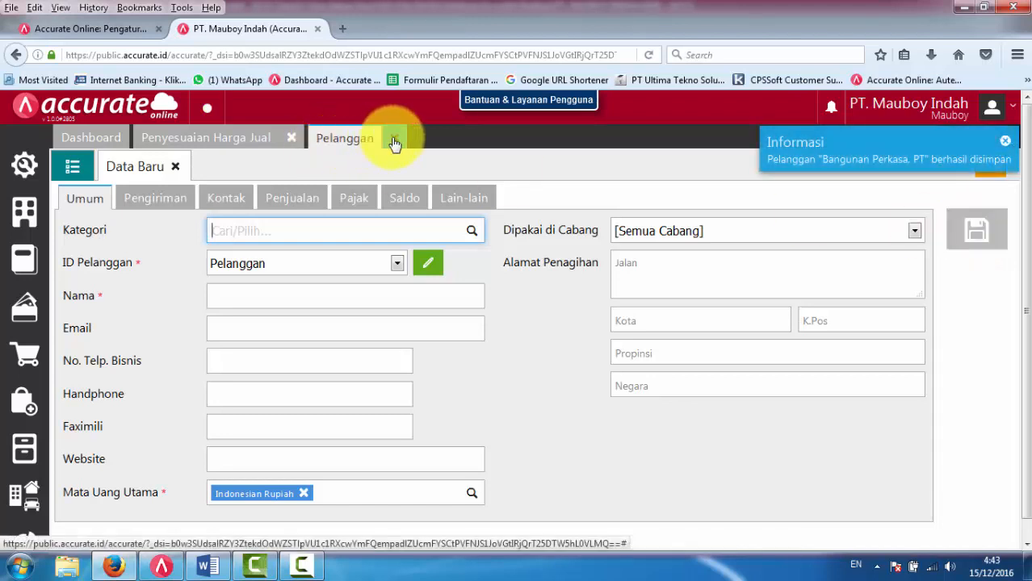
Step: Start a new sales invoice (Faktur Penjualan) for Bangunan Perkasa, PT dated 21/01/2016
click(31, 355)
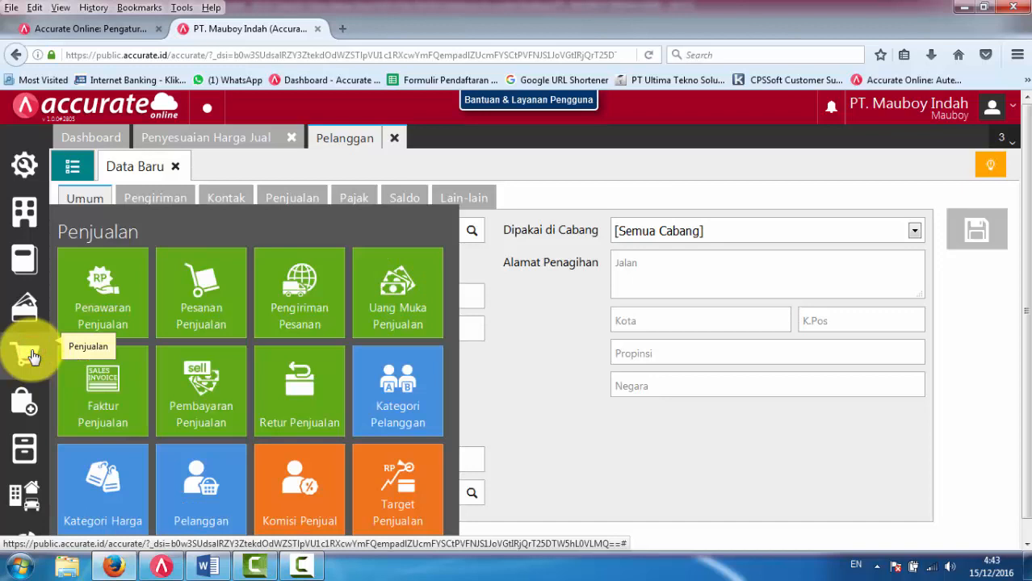
click(117, 388)
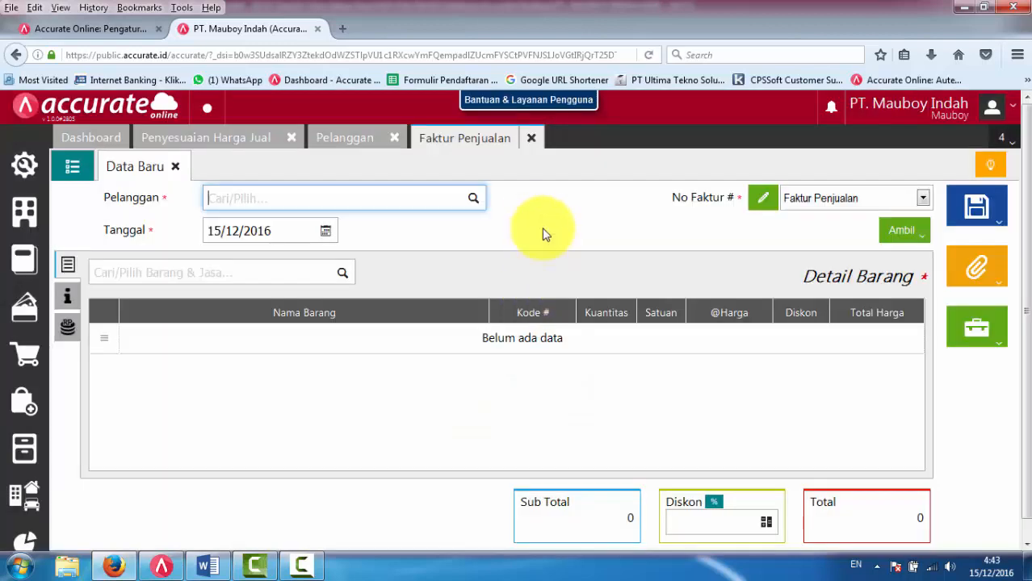
click(473, 198)
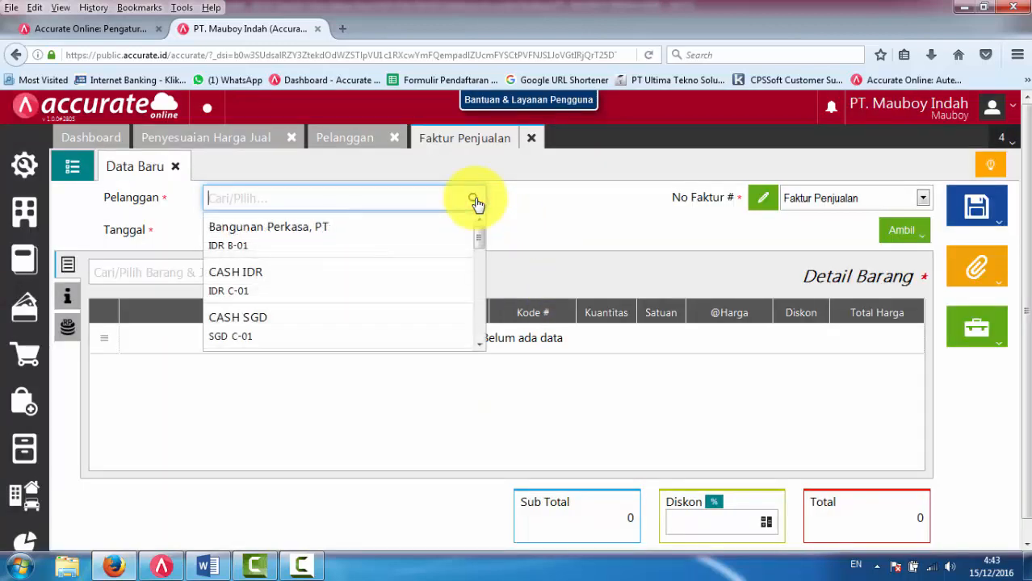
click(308, 242)
click(299, 231)
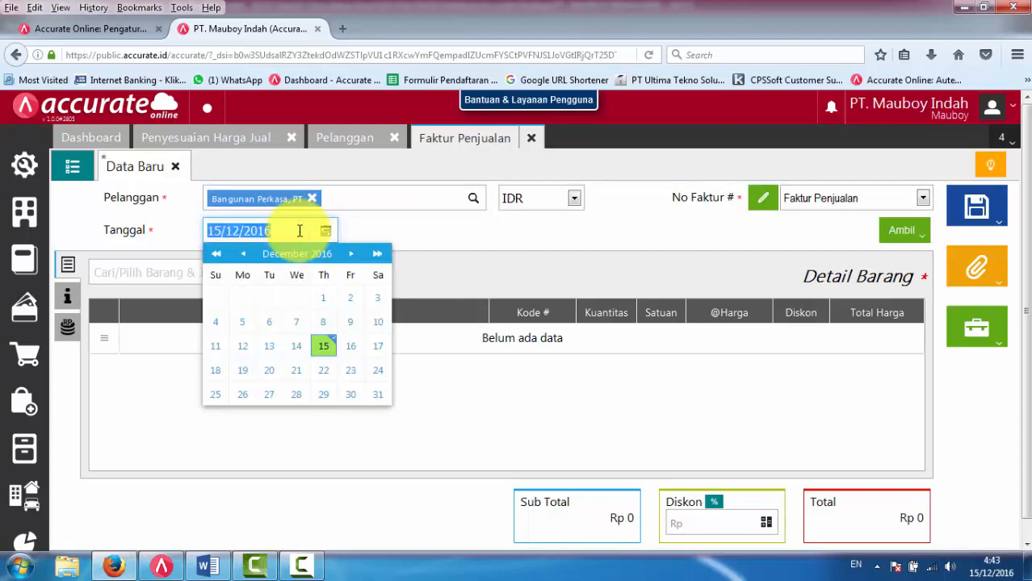
text(21/)
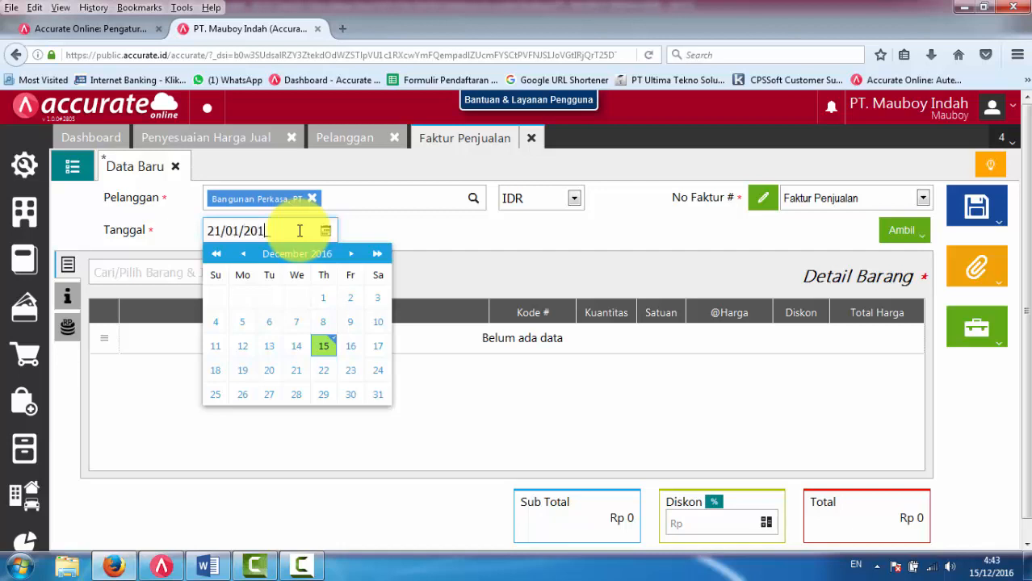
text(01/2016)
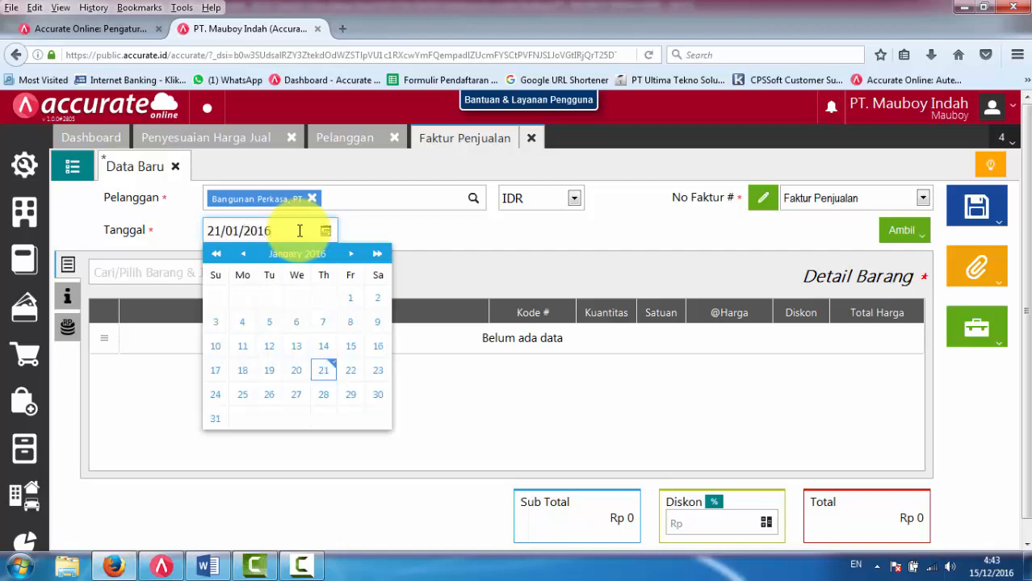
click(324, 372)
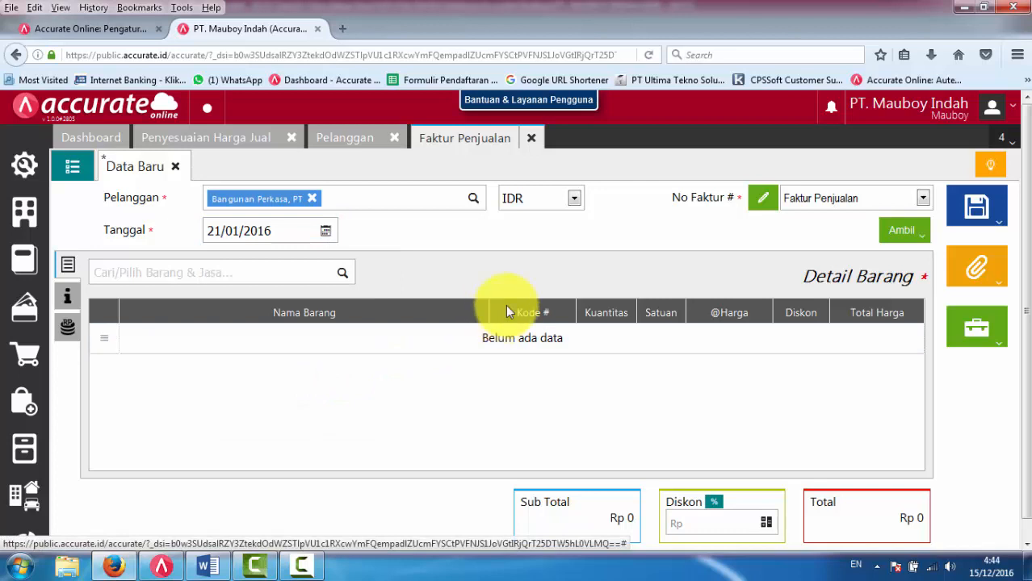
click(574, 199)
click(642, 207)
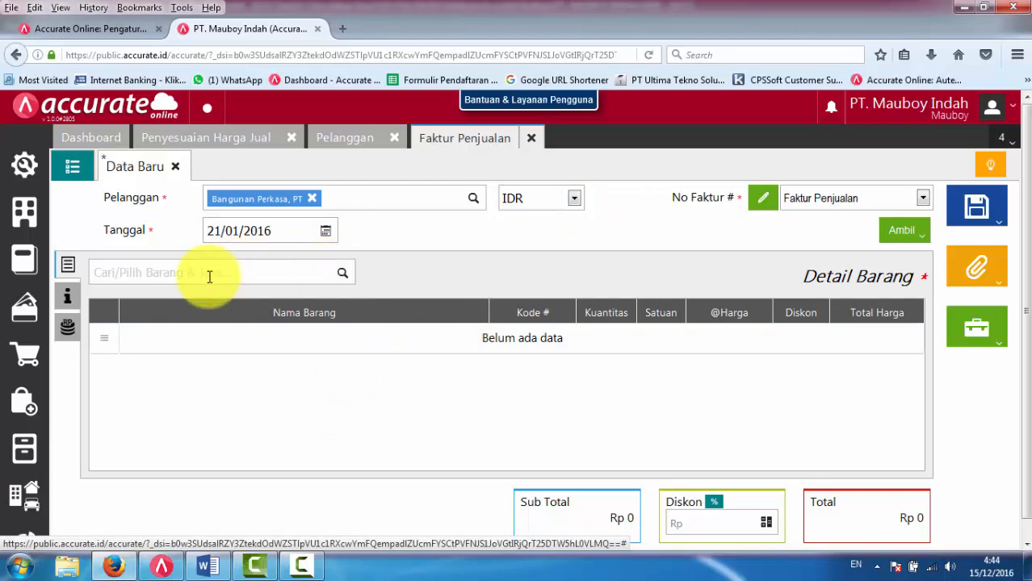
Step: Add AC Changhong CS-C09P3 to the invoice with the unit price set to 2,500,000
click(344, 275)
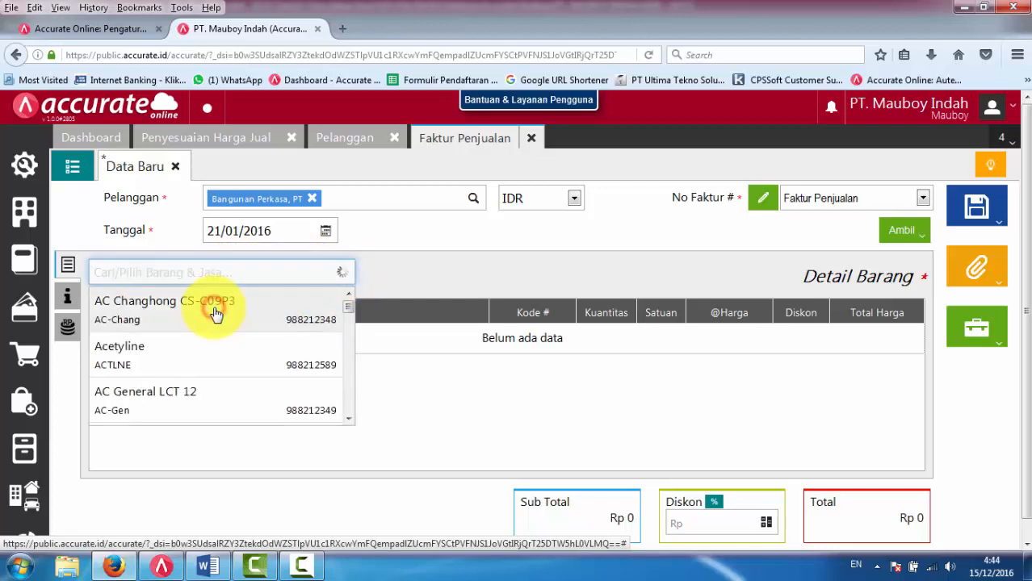
click(216, 315)
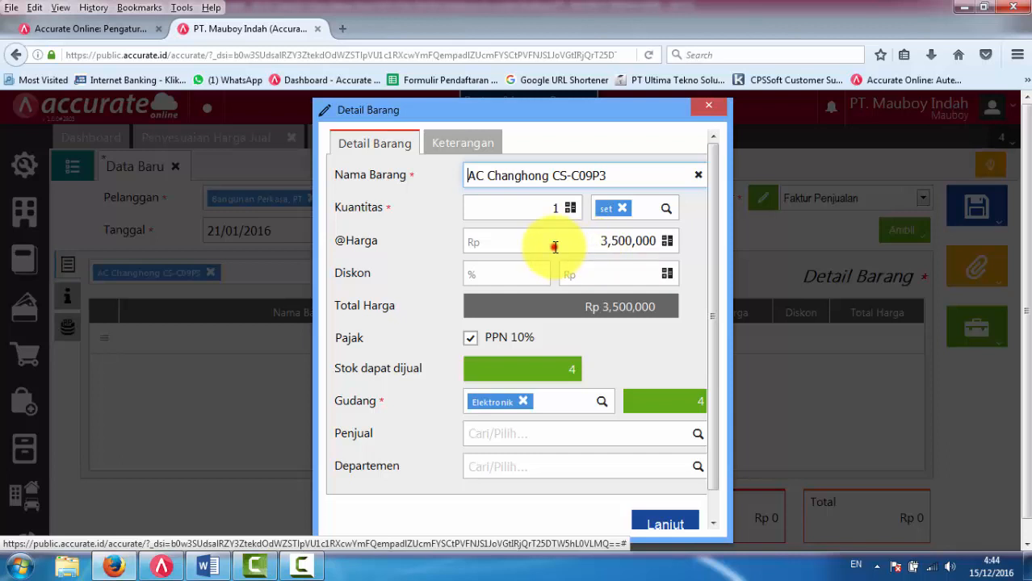
drag(555, 247, 687, 239)
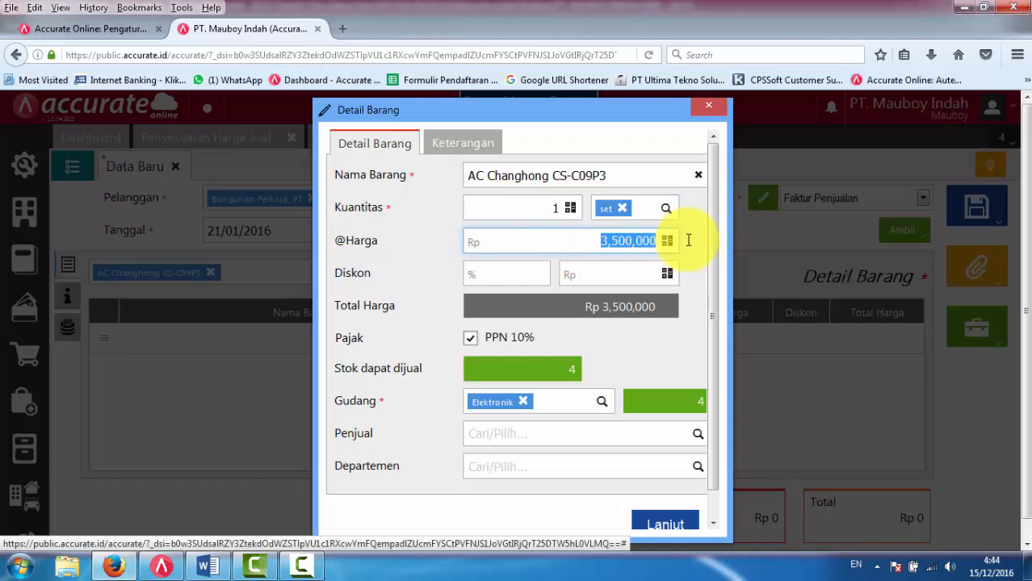
text(2)
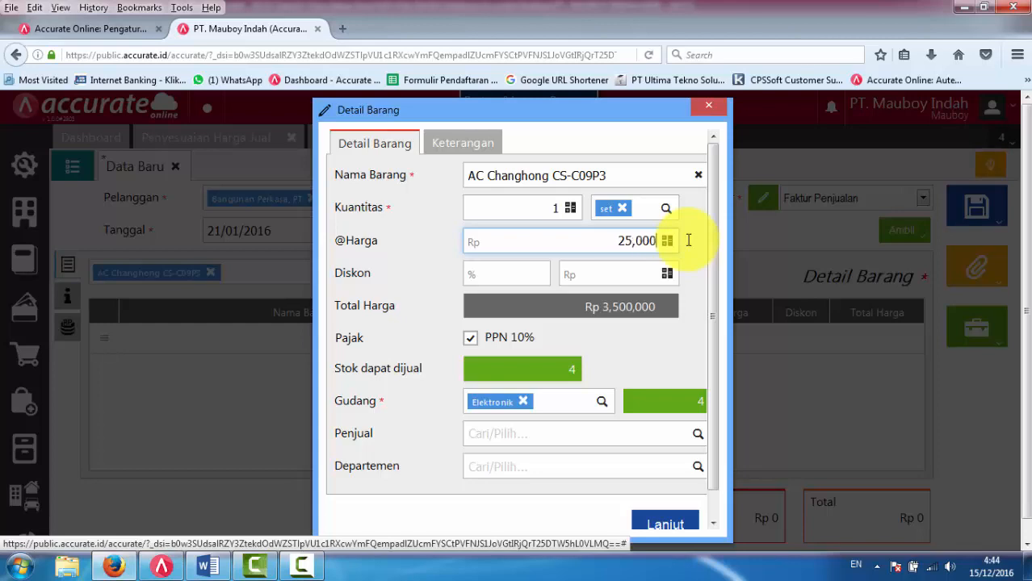
click(658, 524)
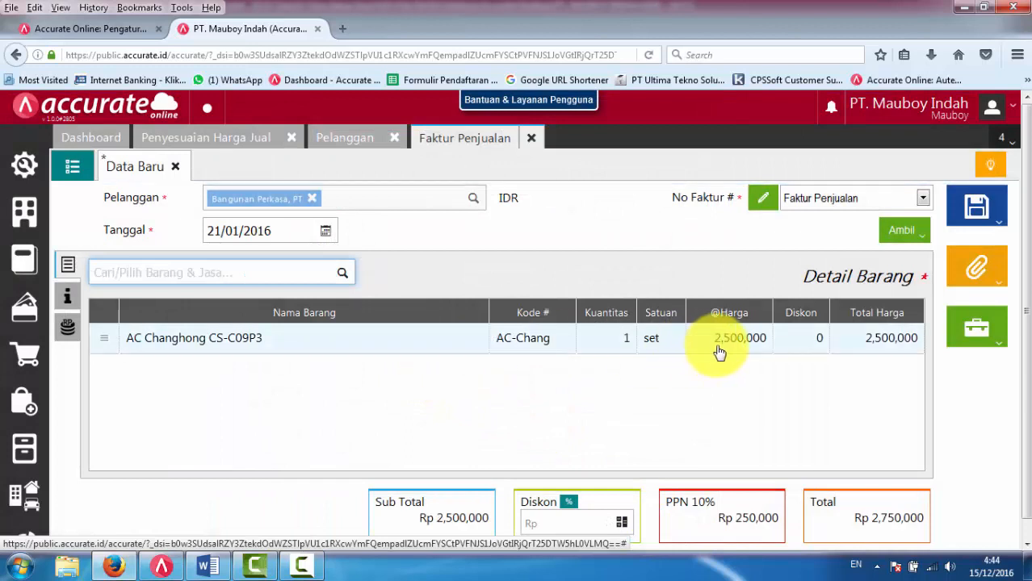
Step: Look through the invoice's other info and costs, and submit the invoice for approval (Ajukan Persetujuan)
click(70, 298)
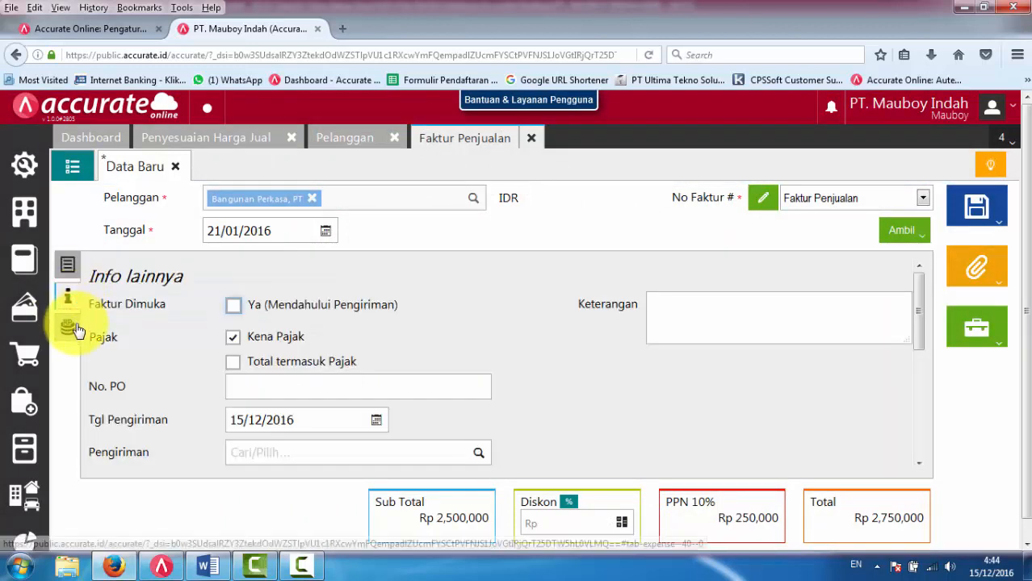
click(73, 325)
click(68, 267)
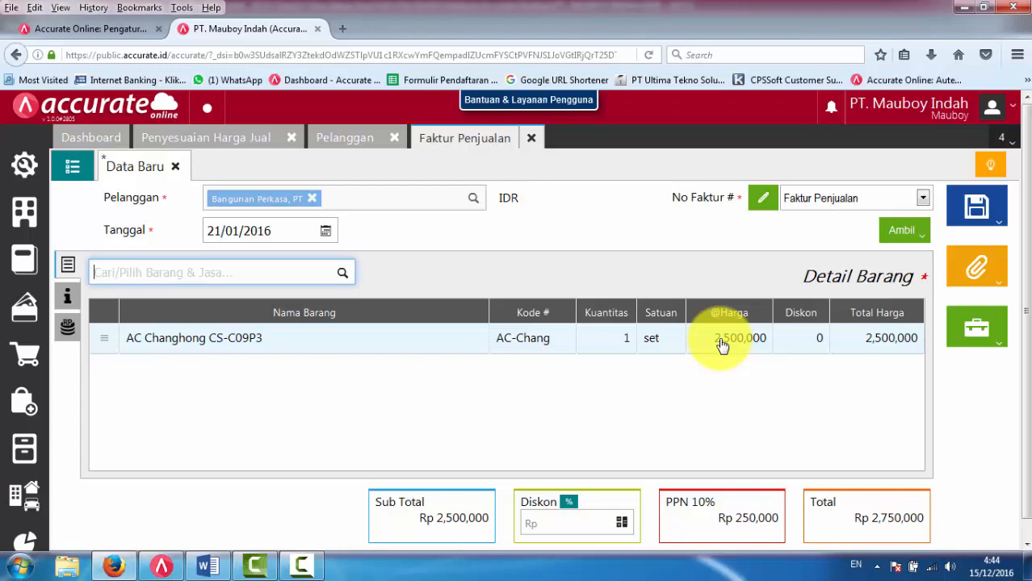
click(990, 206)
click(956, 268)
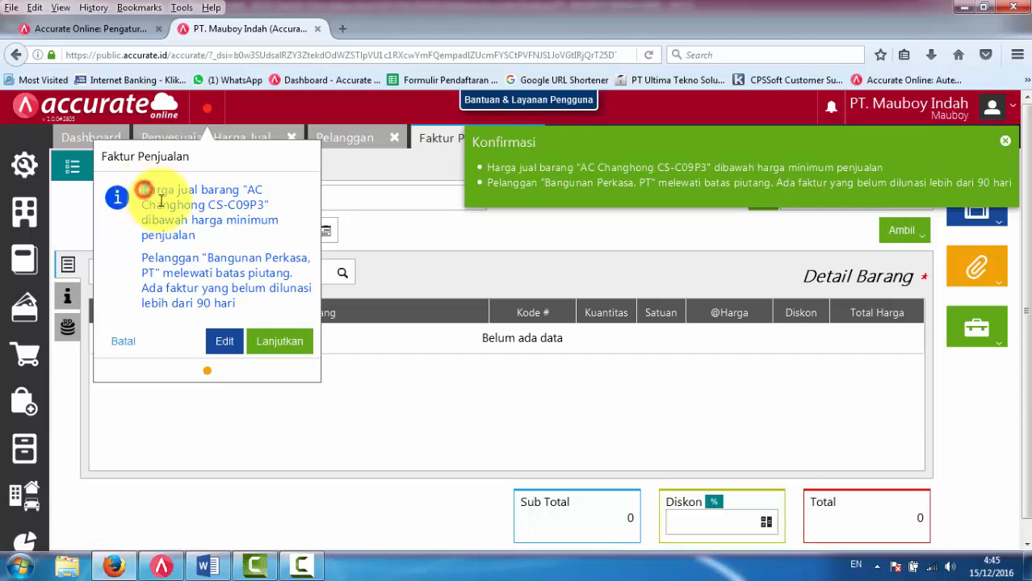
Step: Read the confirmation message about the selling price of AC Changhong CS-C09P3 and reopen the invoice for editing
drag(145, 190, 201, 235)
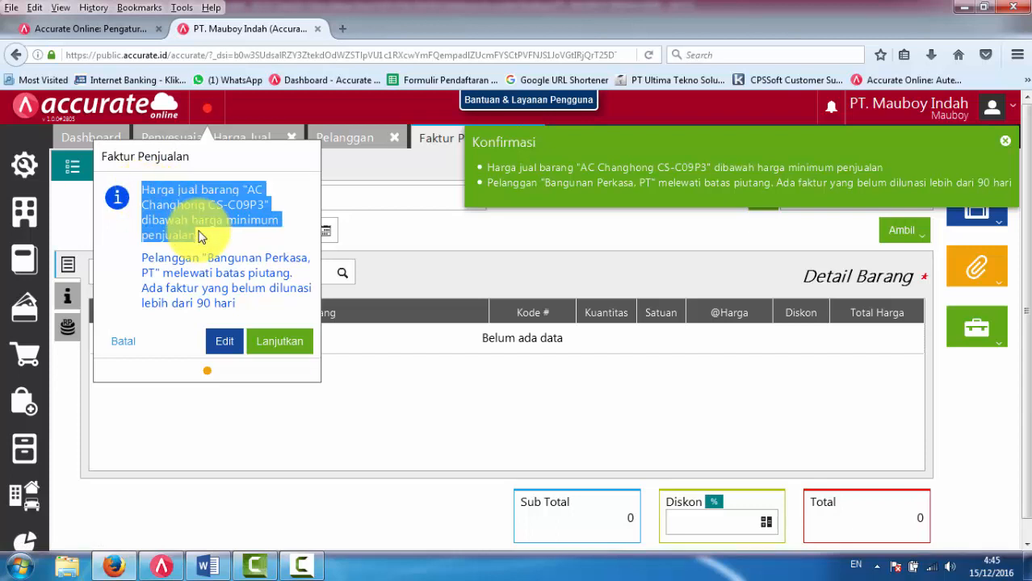
click(184, 203)
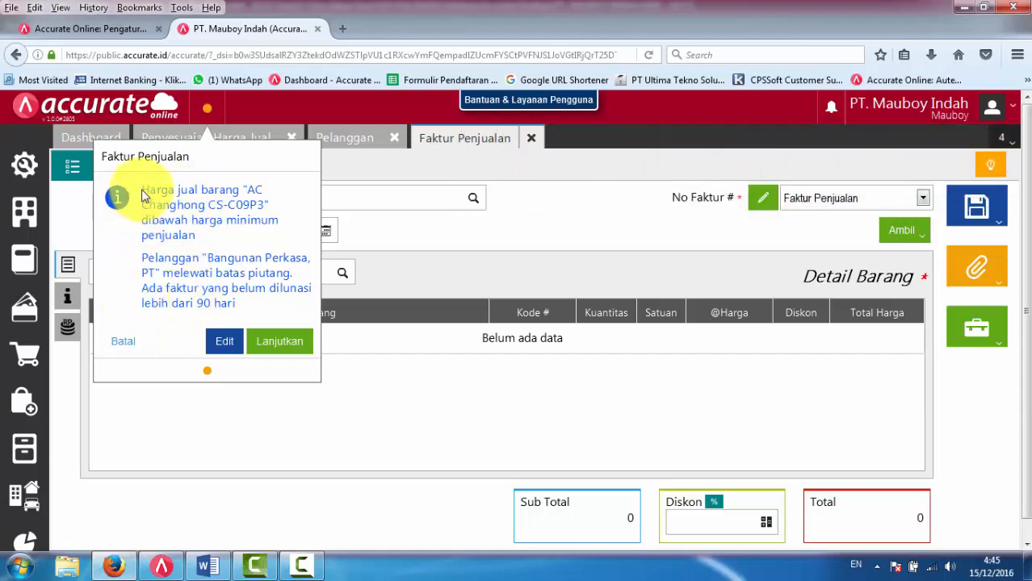
drag(143, 189, 212, 239)
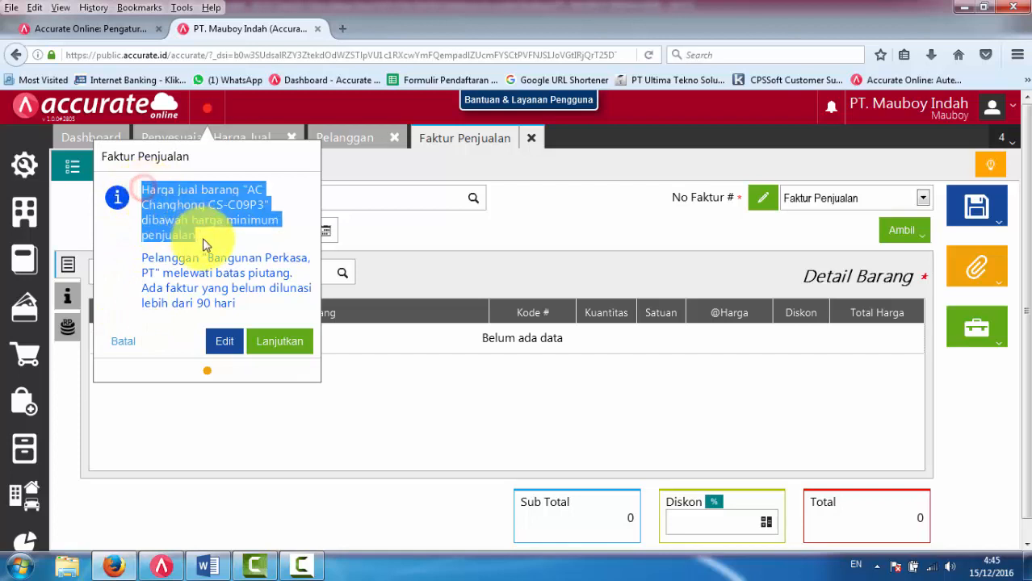
click(123, 343)
click(229, 269)
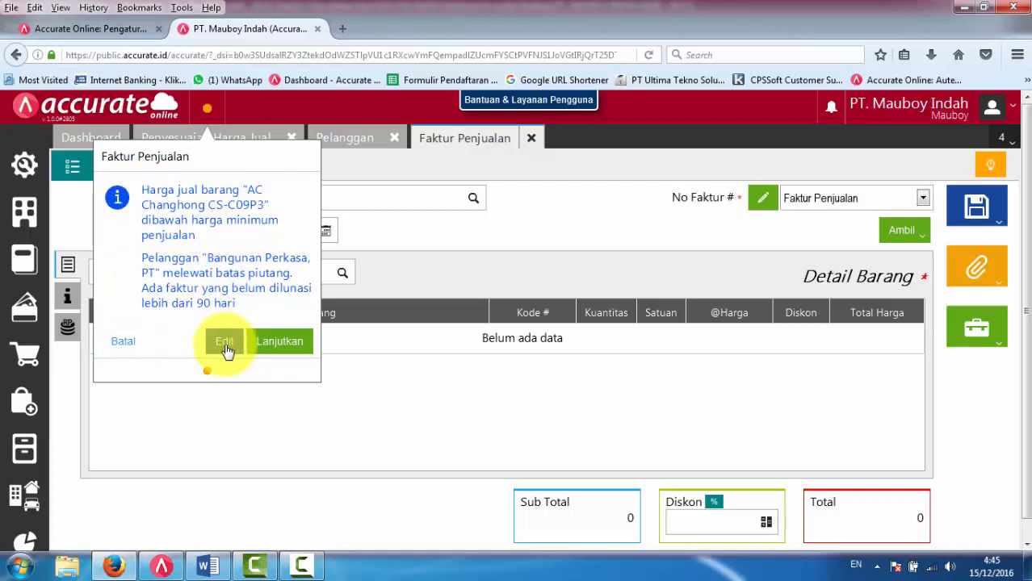
click(226, 346)
click(226, 347)
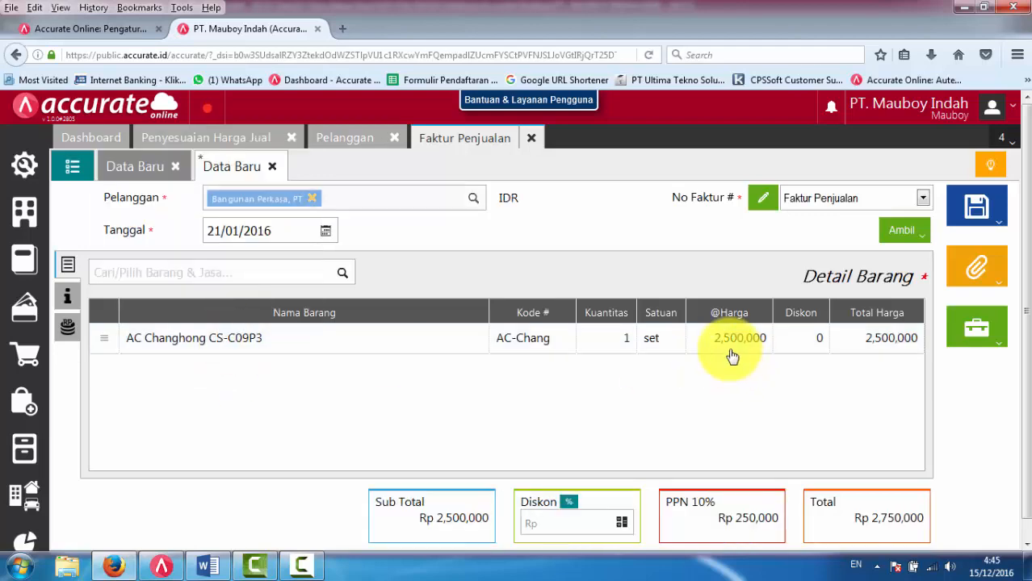
Step: Set the unit price of AC Changhong CS-C09P3 on the invoice to 3,400,000
click(729, 340)
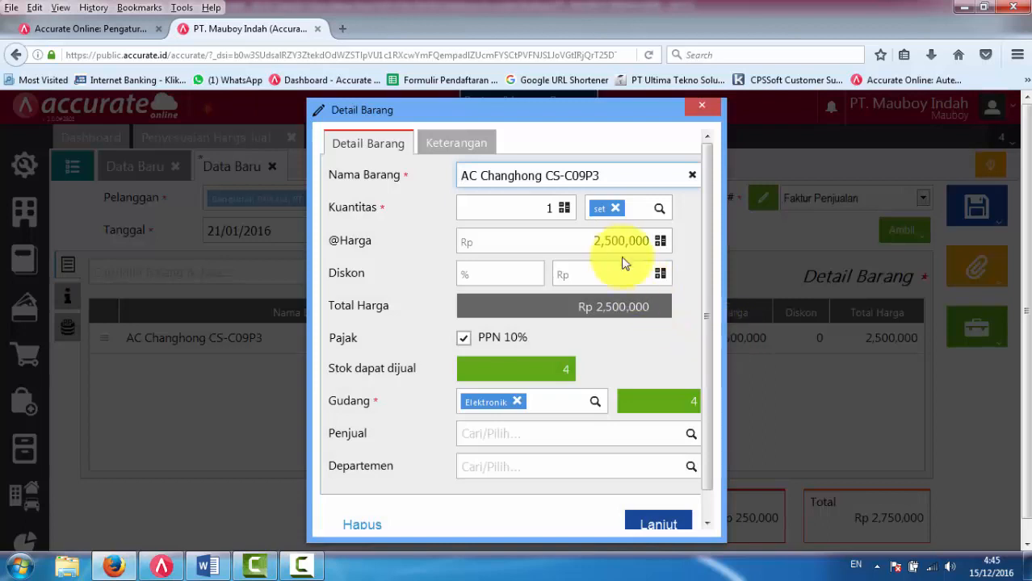
click(603, 240)
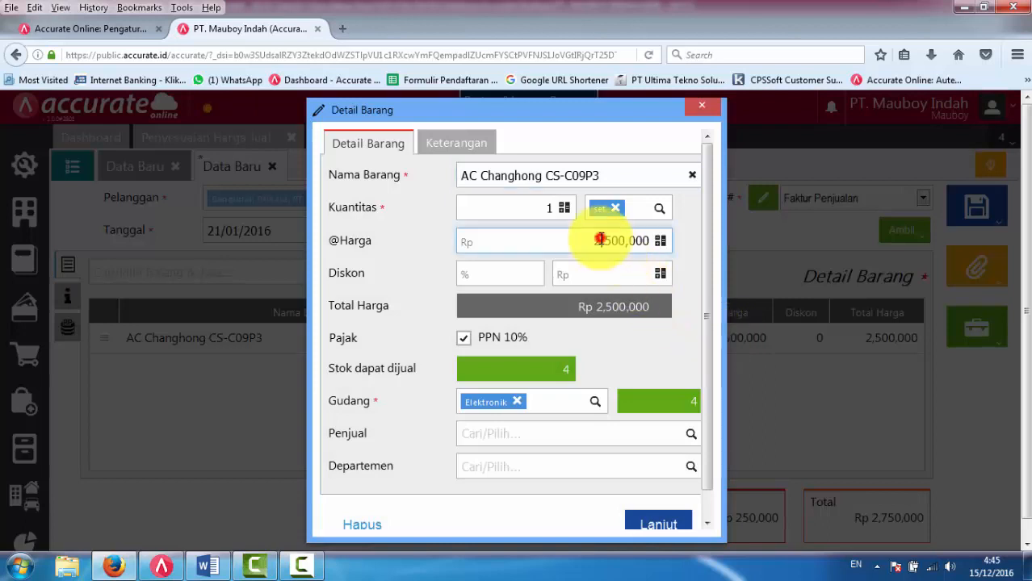
drag(553, 239, 680, 249)
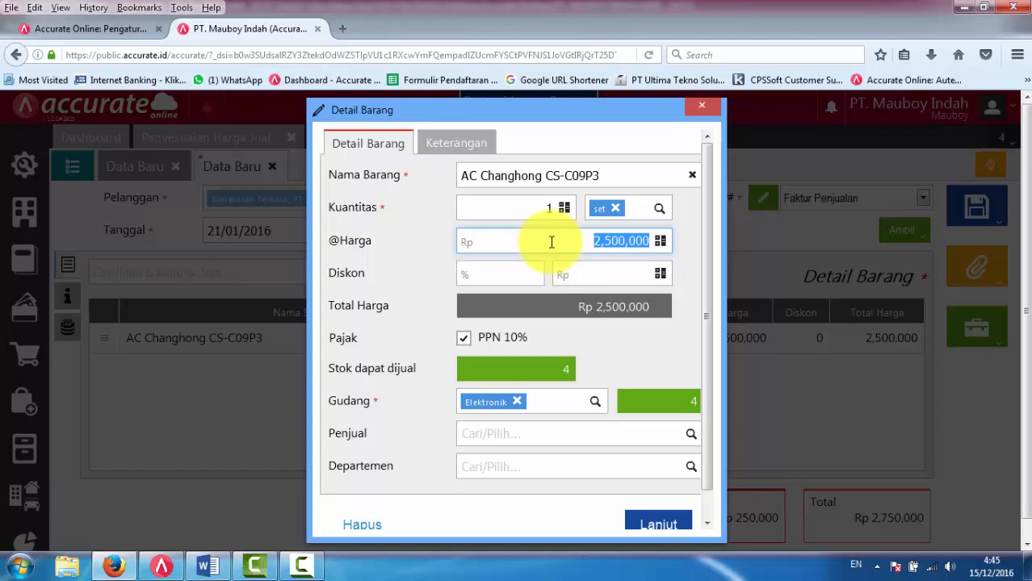
text(3)
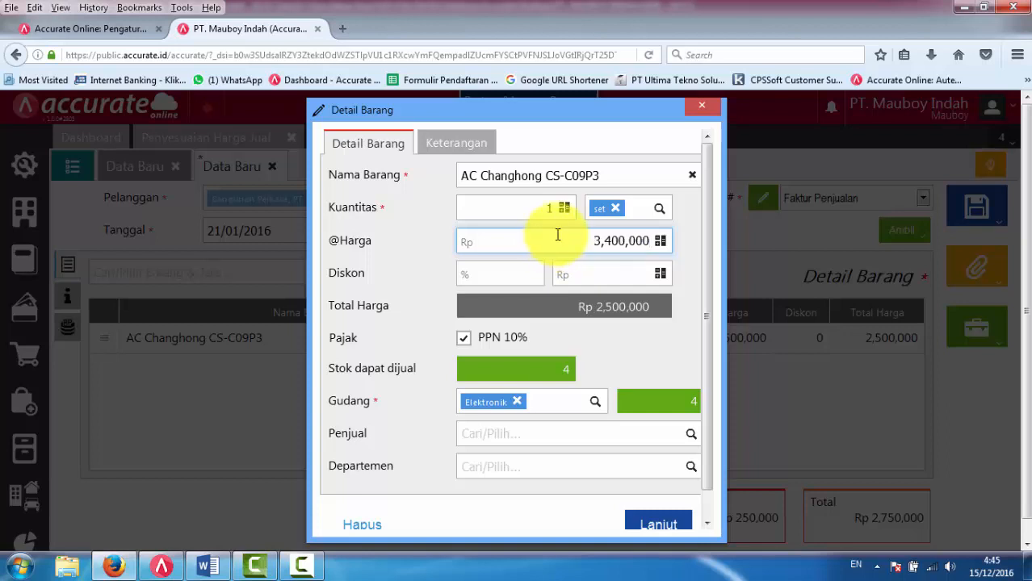
click(509, 207)
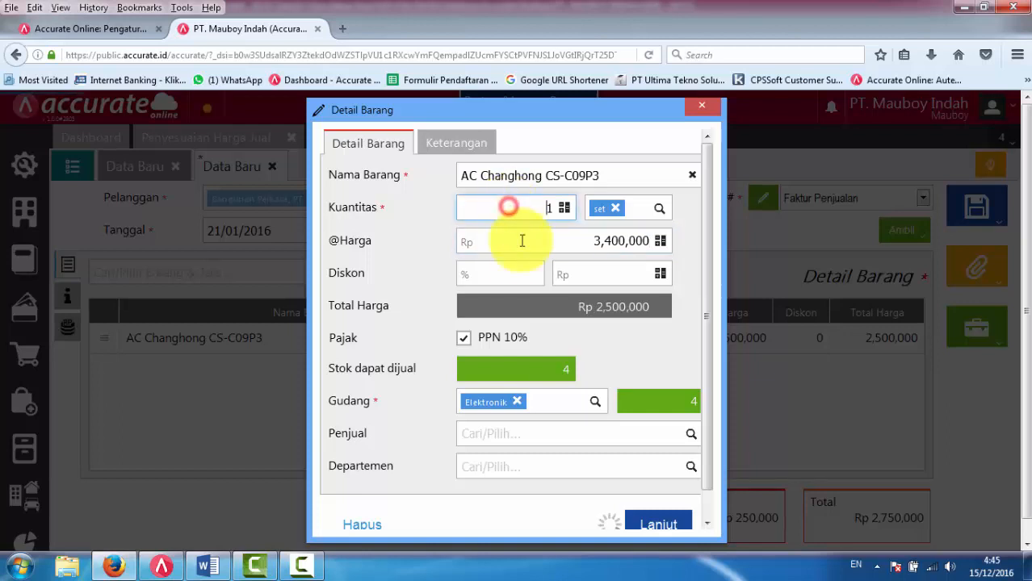
click(521, 240)
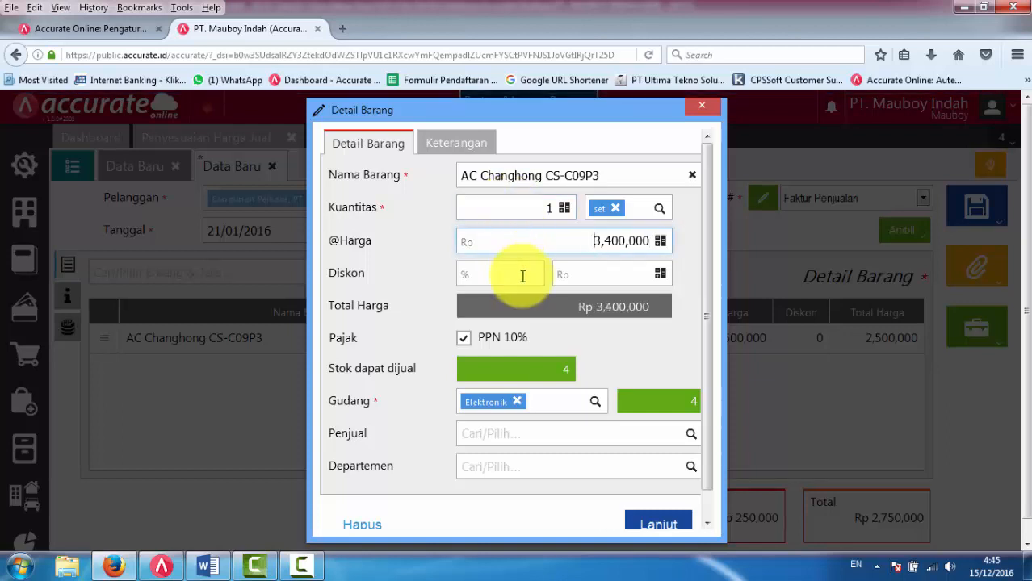
click(523, 275)
click(605, 270)
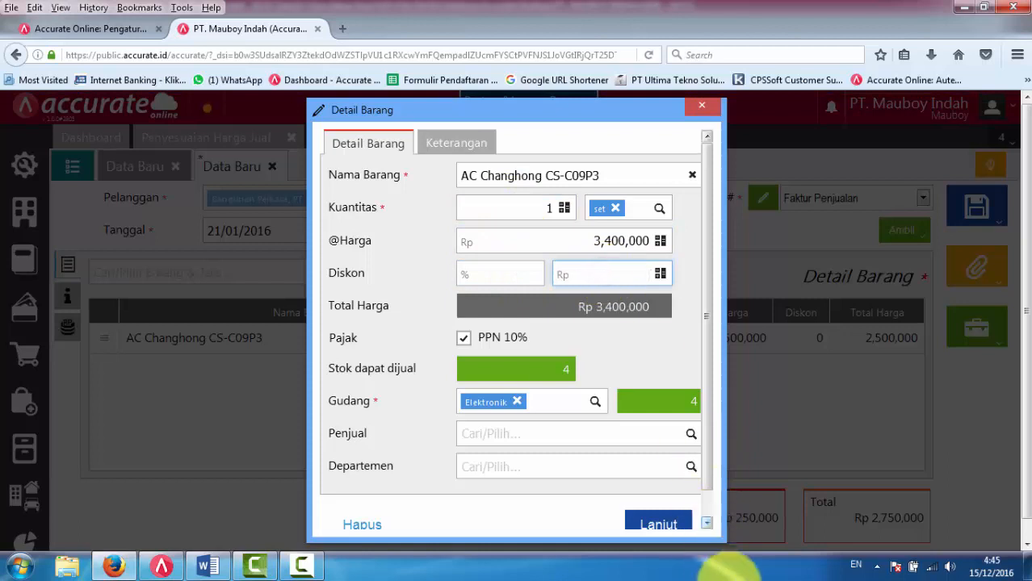
click(658, 525)
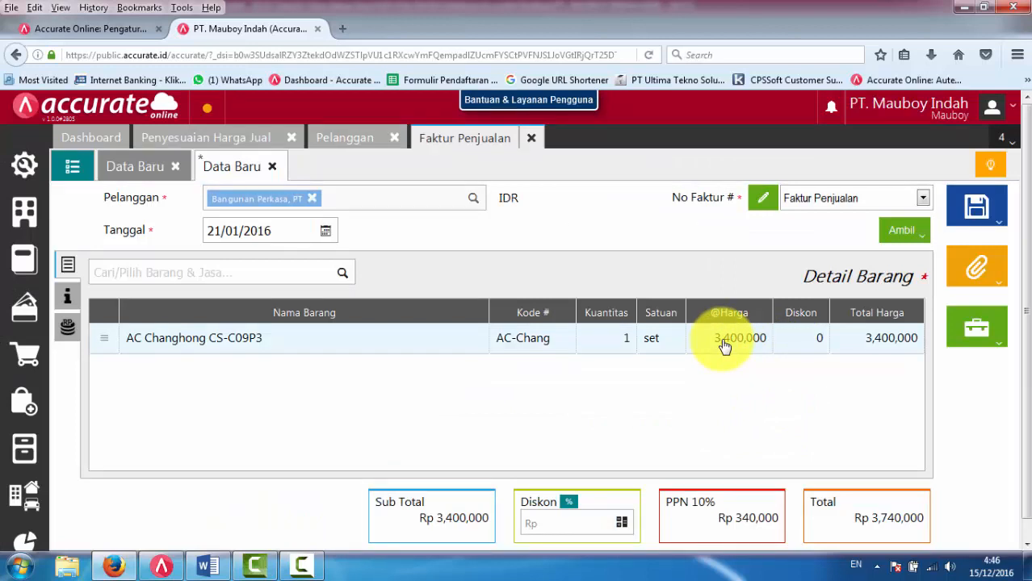
Step: Submit the invoice for approval (Ajukan Persetujuan), read the confirmation message about the customer's receivables, and continue
mouse_move(989, 211)
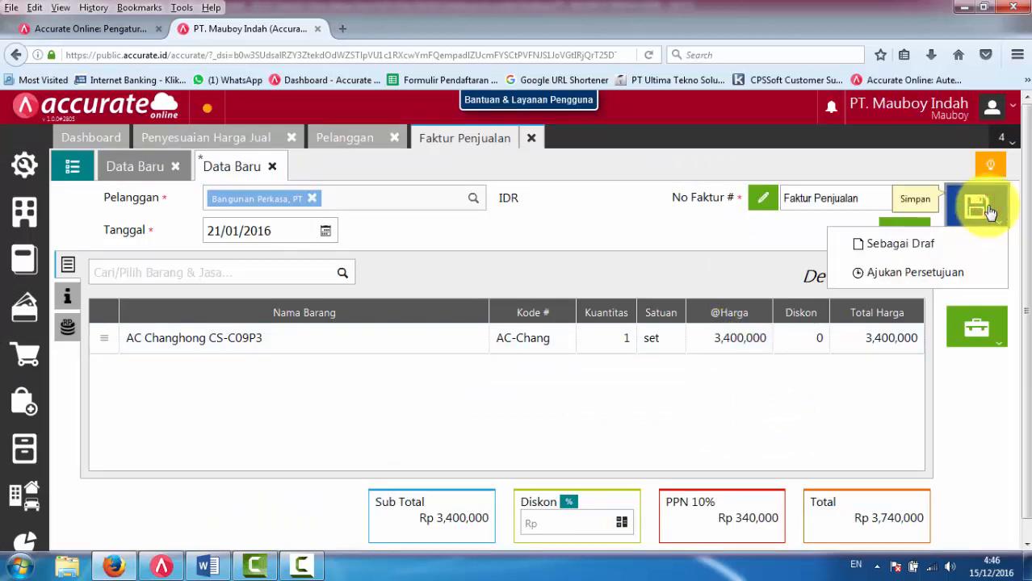
click(953, 273)
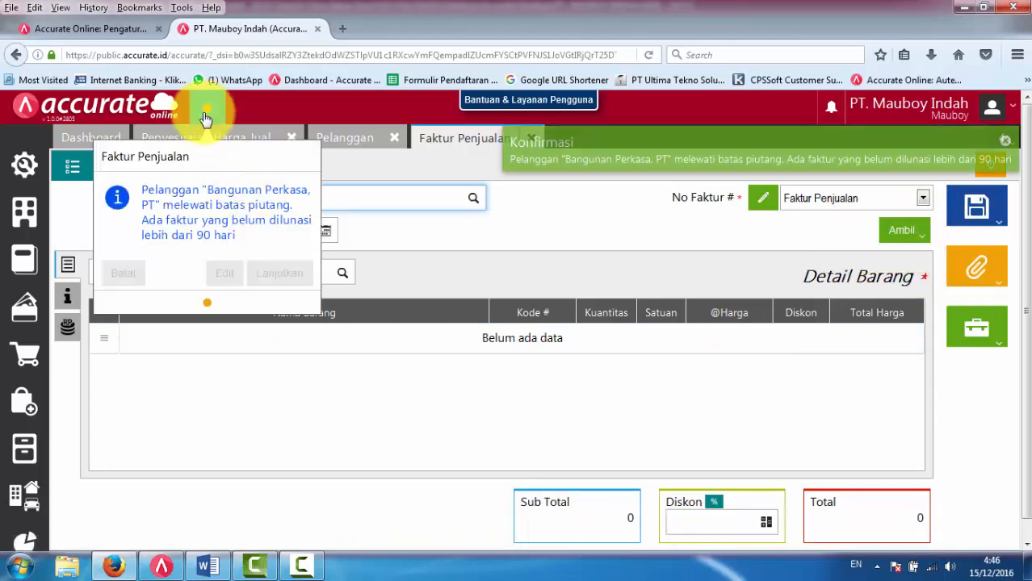
click(144, 189)
drag(143, 189, 237, 236)
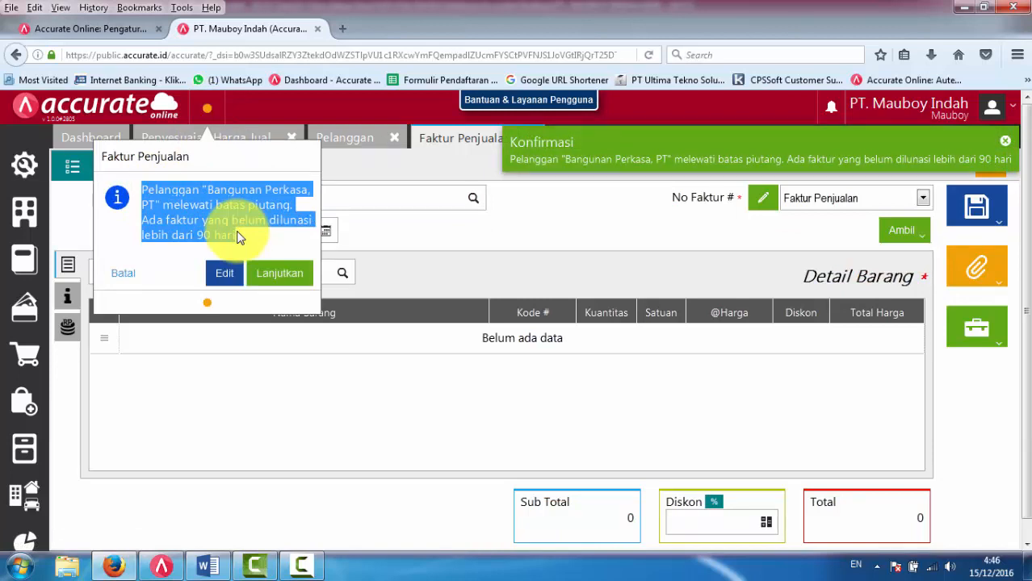
click(214, 202)
click(282, 273)
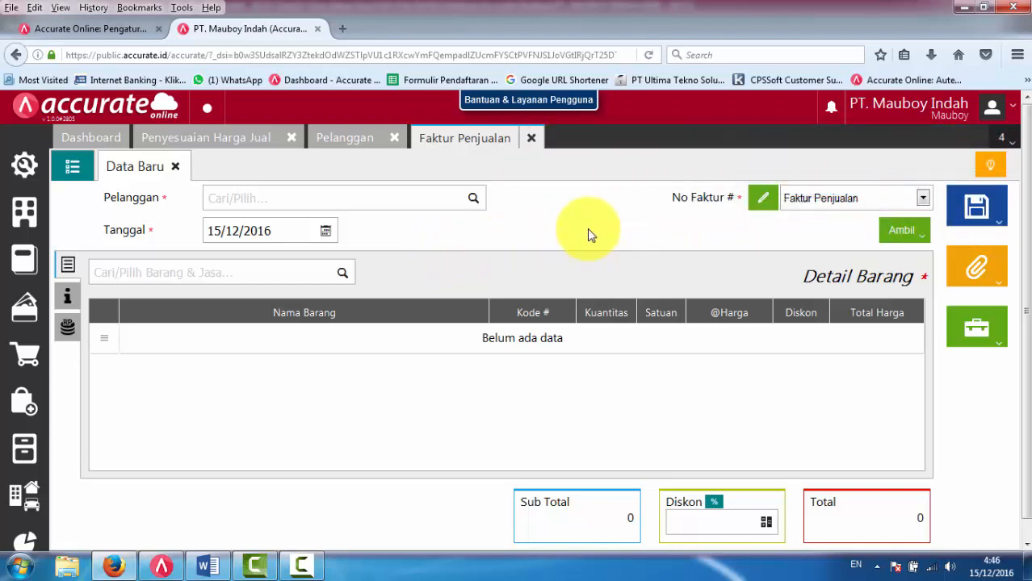
Step: Return to the selling price adjustment (Penyesuaian Harga Jual)
click(355, 142)
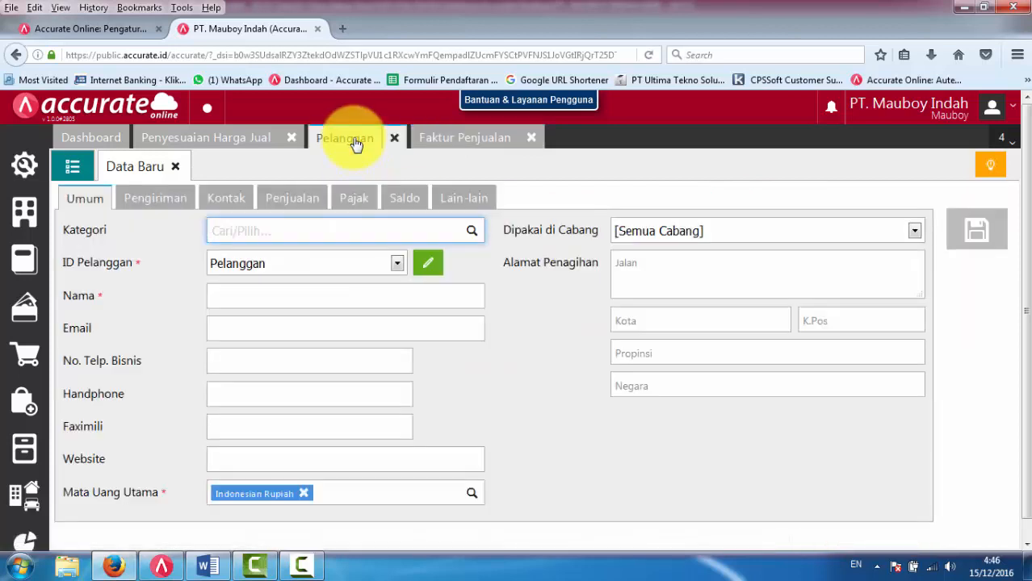
click(232, 142)
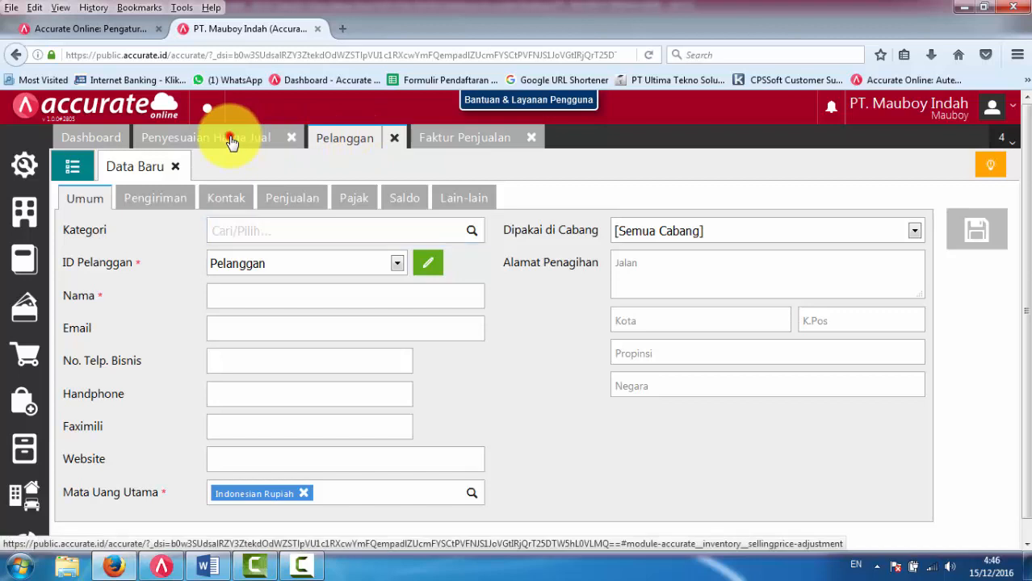